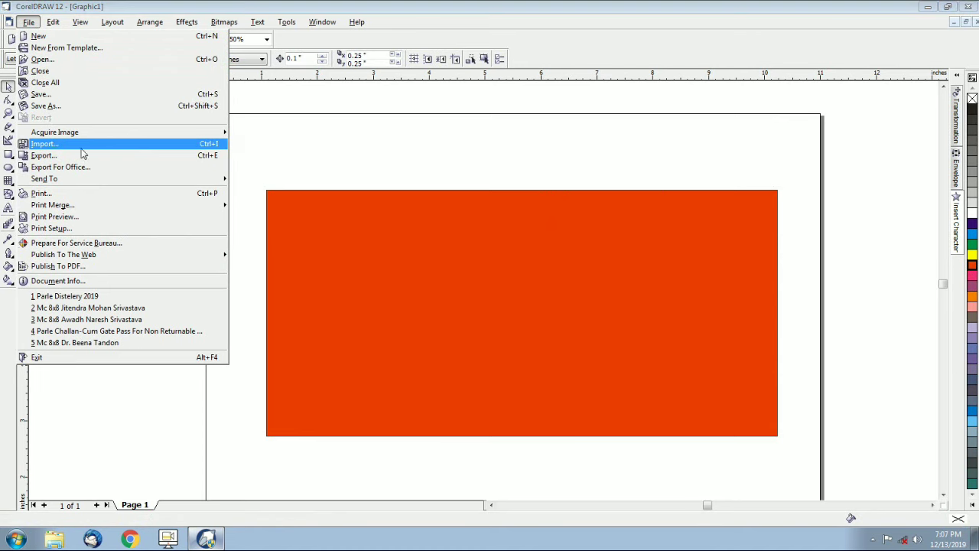
Import maxresdefault.psd and royal editing (1).png together from the Desktop
click(46, 144)
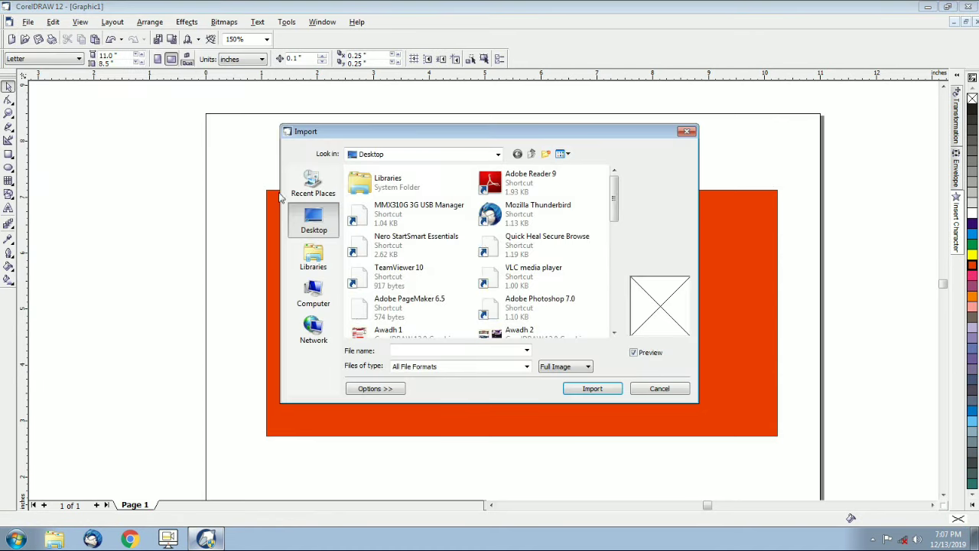
click(614, 332)
click(614, 333)
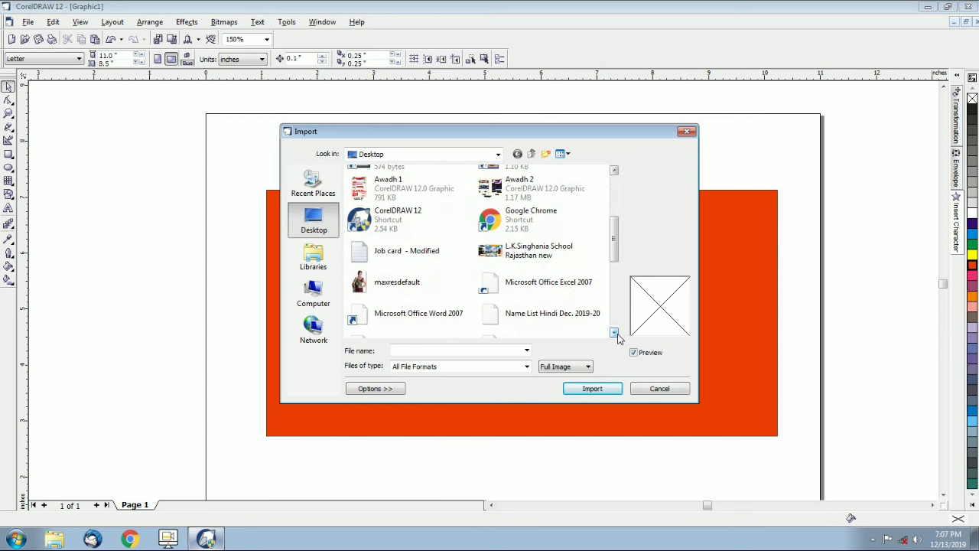
click(400, 259)
scroll(610, 337, down, 3)
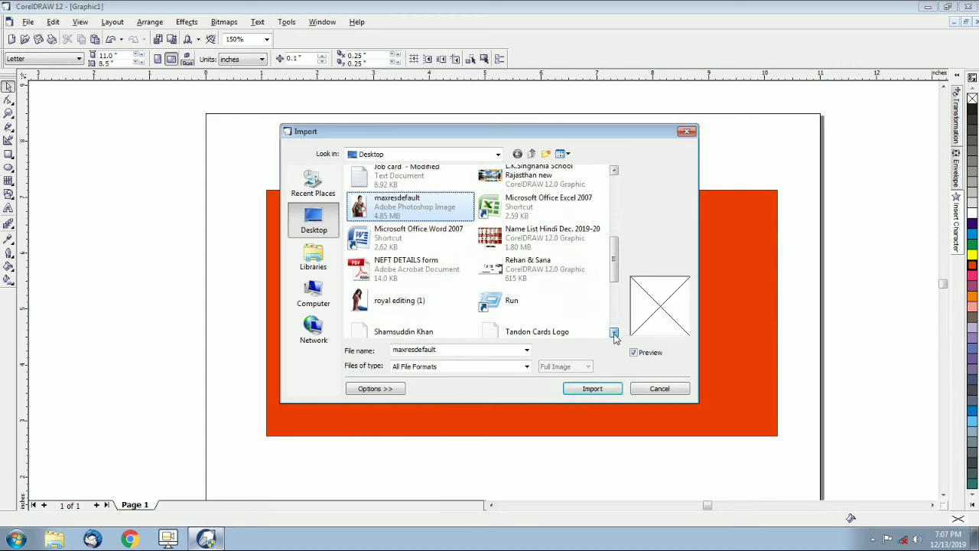
ctrl+click(400, 273)
click(596, 391)
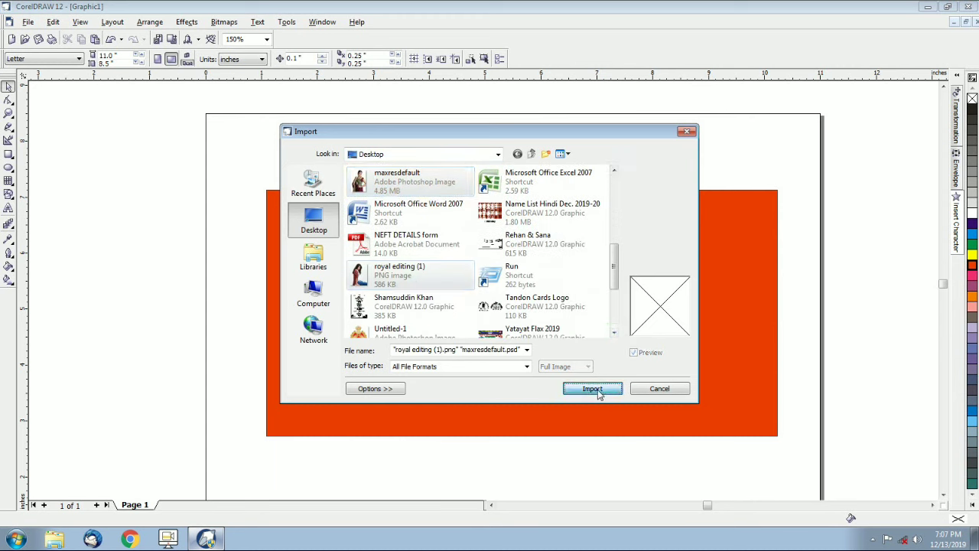
Place the jeans photo about 3.26 x 4.07 in and the saree photo about 2.55 x 3.88 in, at opposite ends of the orange rectangle
drag(396, 331, 484, 433)
drag(500, 220, 683, 439)
drag(589, 340, 715, 360)
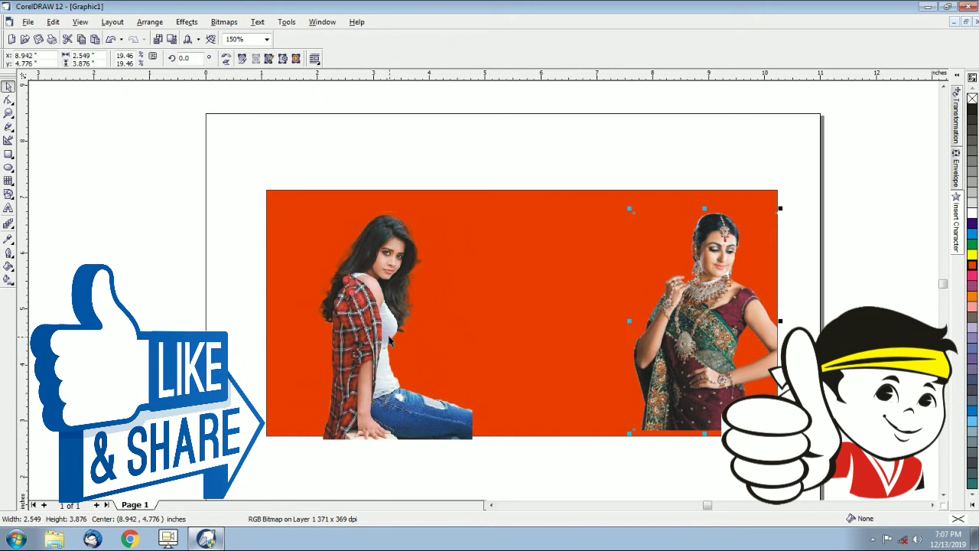
Reposition and enlarge the jeans photo to about 3.43 x 4.29 in, and enlarge the saree photo to about 2.68 x 4.08 in
drag(390, 342, 367, 336)
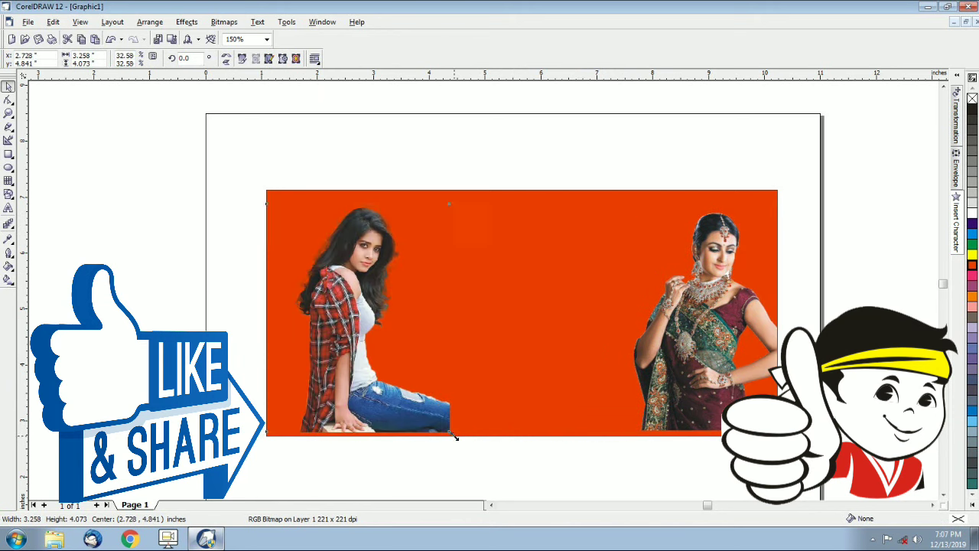
drag(455, 436, 466, 442)
click(677, 380)
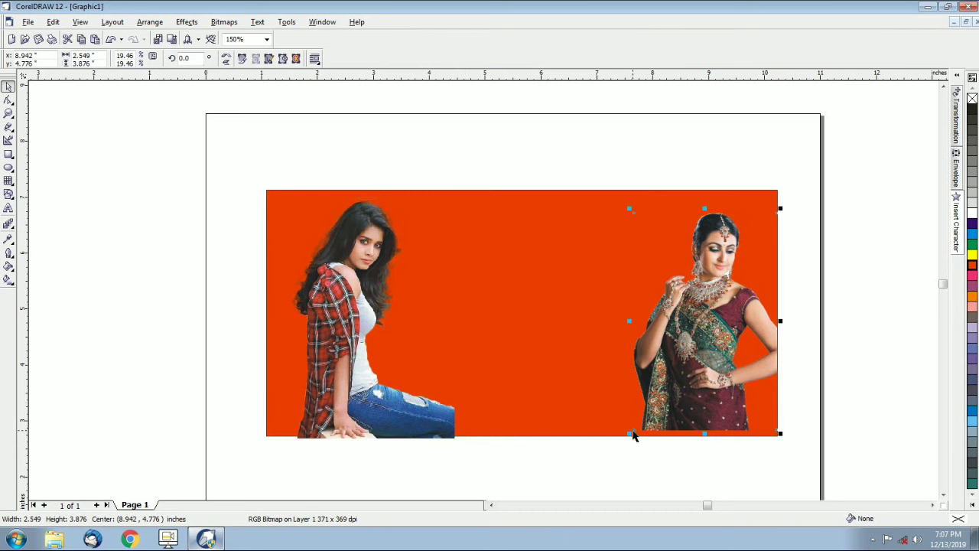
drag(631, 433, 627, 444)
click(700, 380)
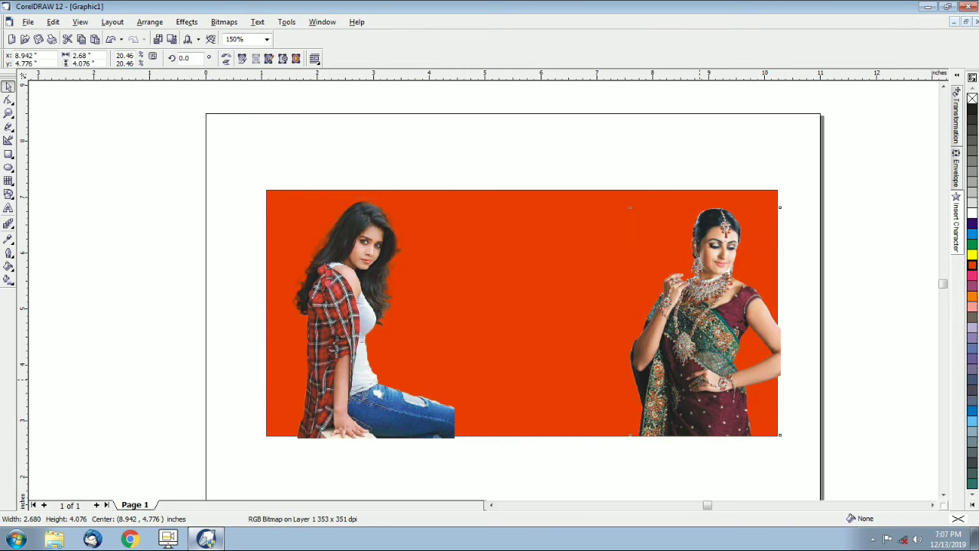
scroll(717, 419, up, 1)
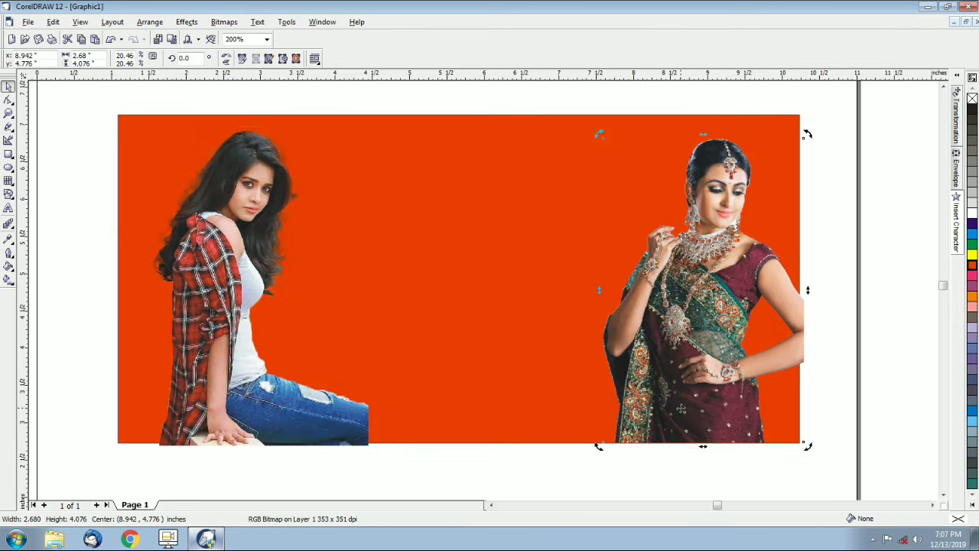
Shift the jeans photo slightly and PowerClip it inside the orange rectangle
click(245, 296)
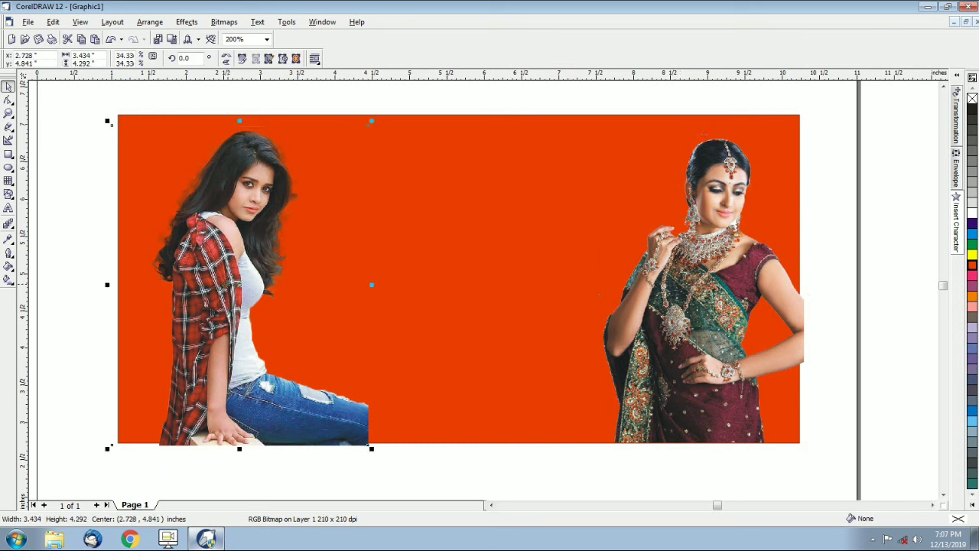
drag(227, 285, 225, 285)
key(ctrl+z)
key(ctrl+shift+z)
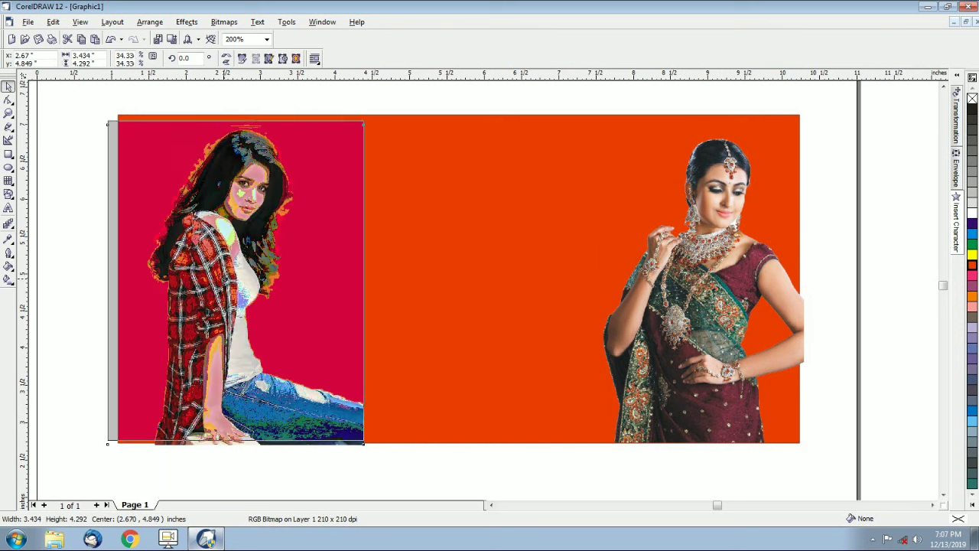
key(ctrl+z)
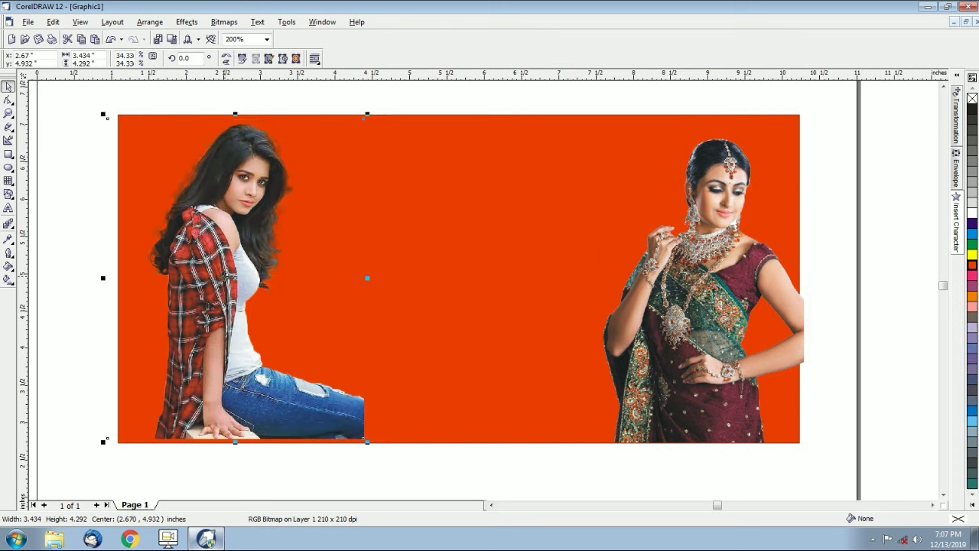
click(187, 21)
click(273, 160)
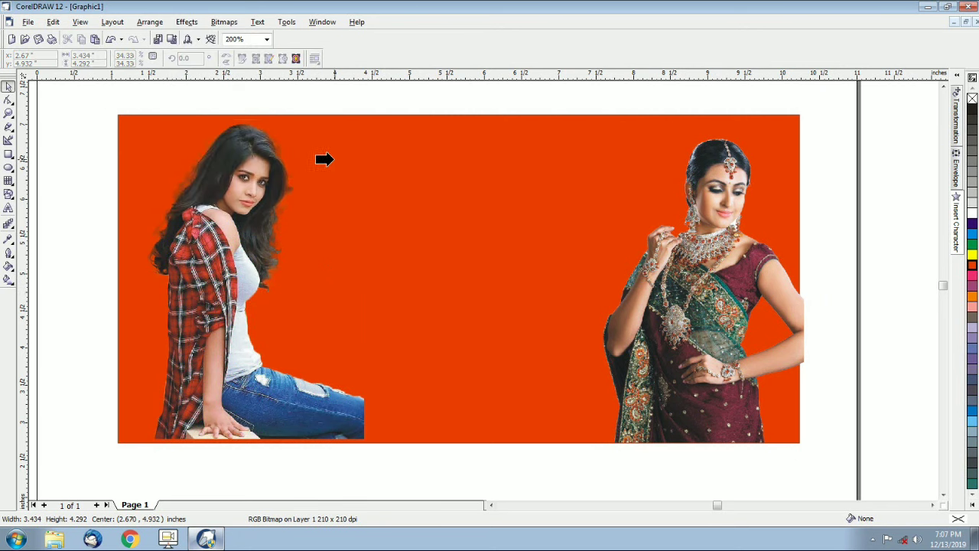
click(383, 154)
Edit the PowerClip contents, moving the jeans photo to the rectangle's left end at about 2.46, 4.86 in, and finish editing
ctrl+click(429, 185)
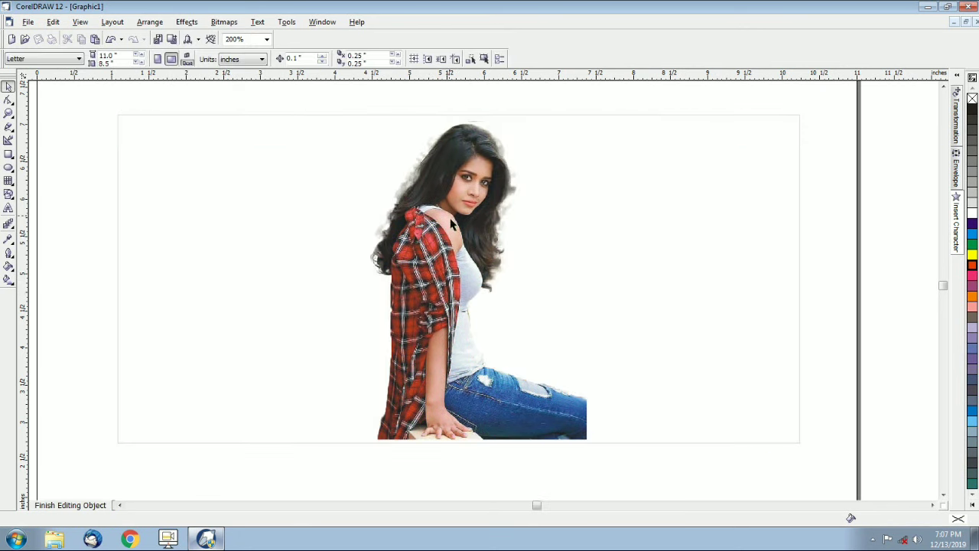
drag(456, 246, 244, 251)
drag(327, 420, 302, 419)
ctrl+click(439, 482)
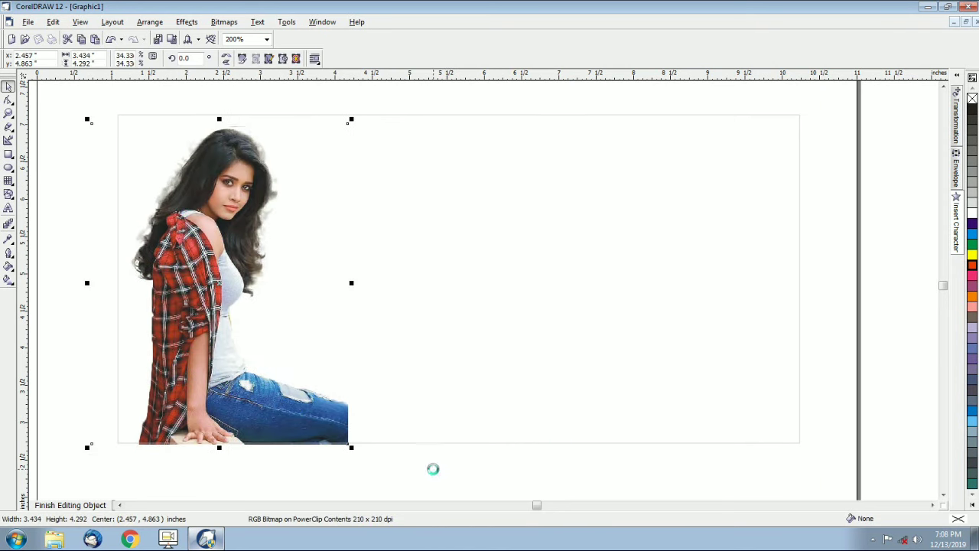
Move the saree photo inward and PowerClip it inside the orange rectangle
drag(698, 301, 602, 301)
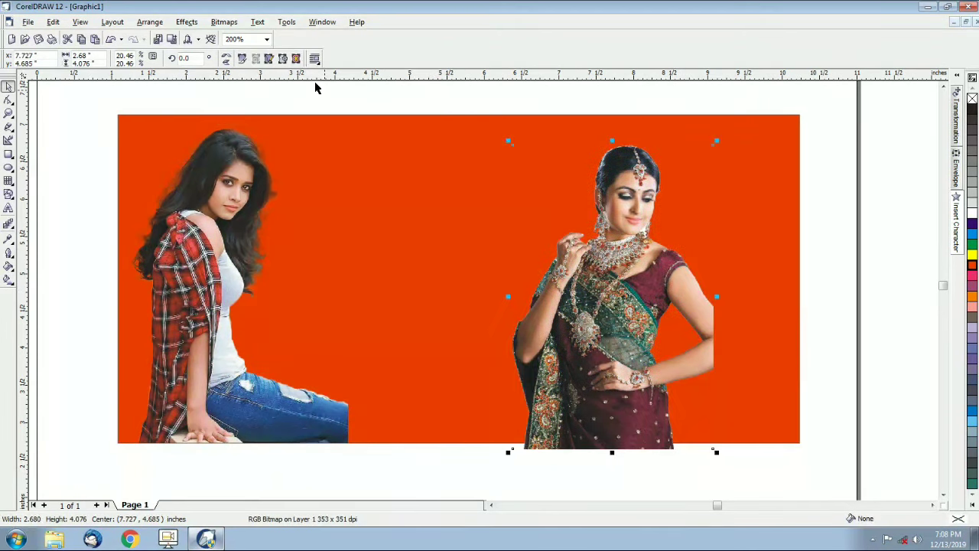
click(187, 21)
mouse_move(215, 158)
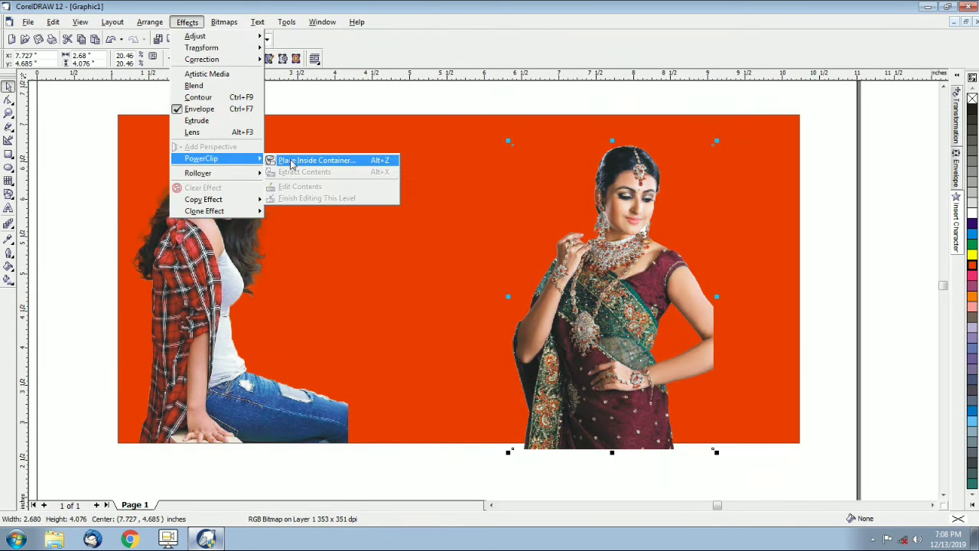
click(293, 162)
click(405, 155)
Within the PowerClip, move the saree photo to the rectangle's right edge, enlarge it to about 2.77 x 4.22 in, and finish editing
ctrl+click(463, 197)
drag(476, 273, 719, 286)
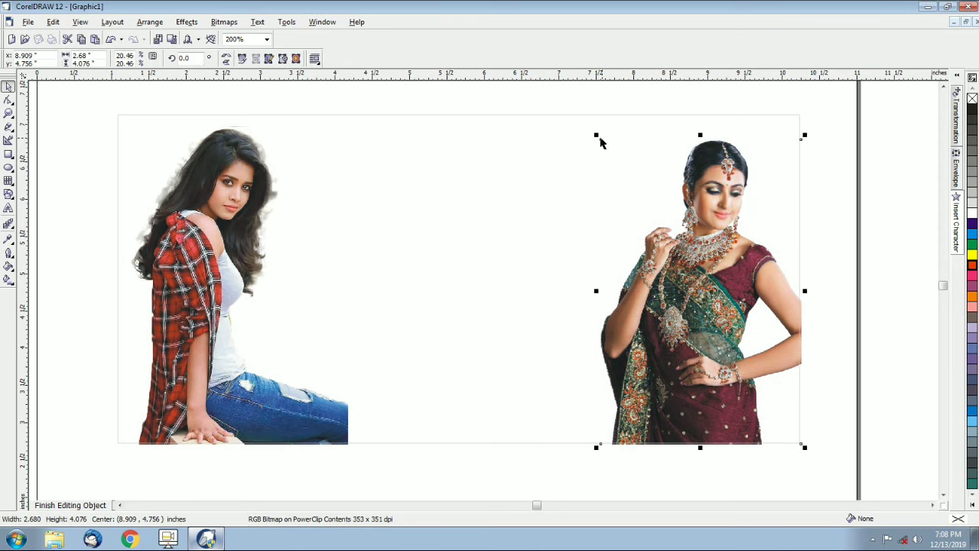
drag(595, 136, 589, 125)
scroll(362, 131, down, 2)
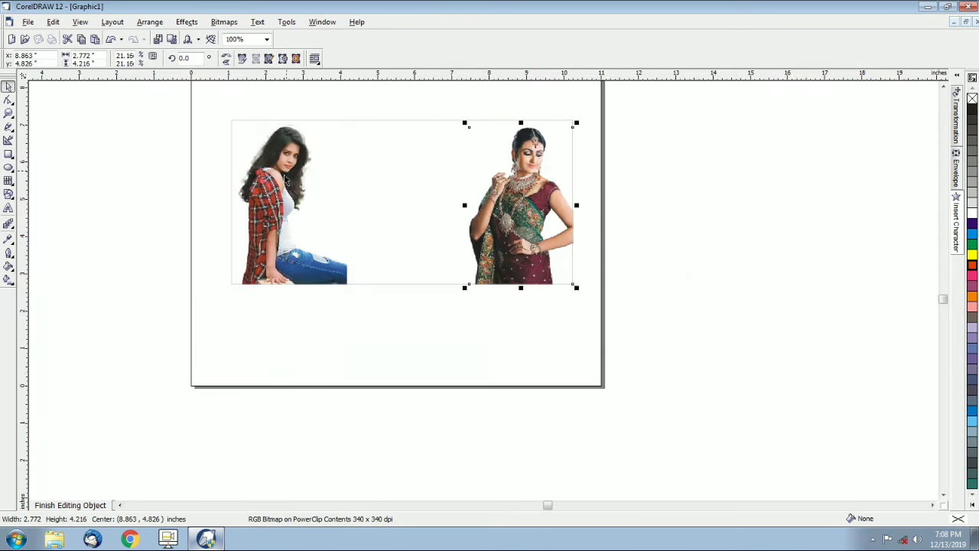
ctrl+click(396, 344)
Reopen the rectangle's PowerClip contents for editing and select the jeans photo
scroll(452, 262, up, 1)
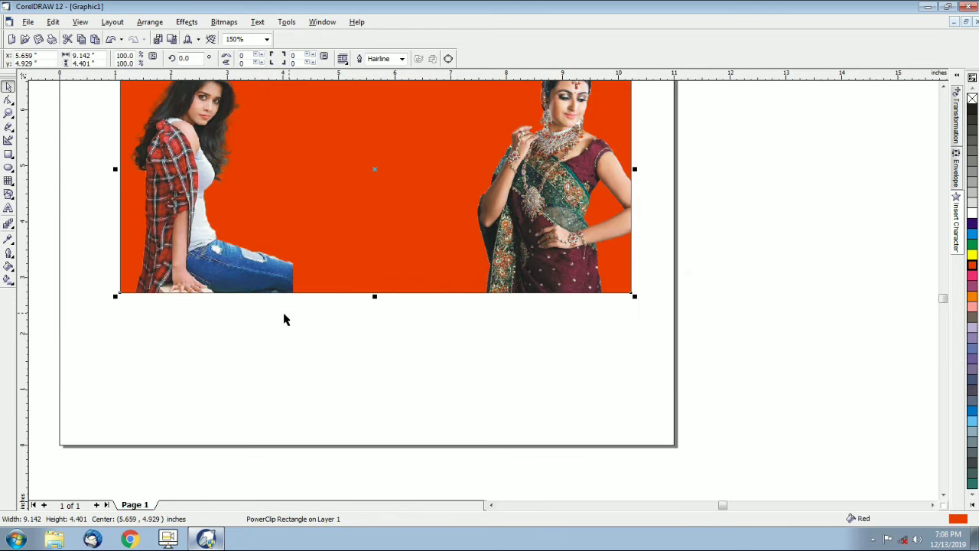
scroll(284, 319, down, 1)
scroll(255, 249, up, 1)
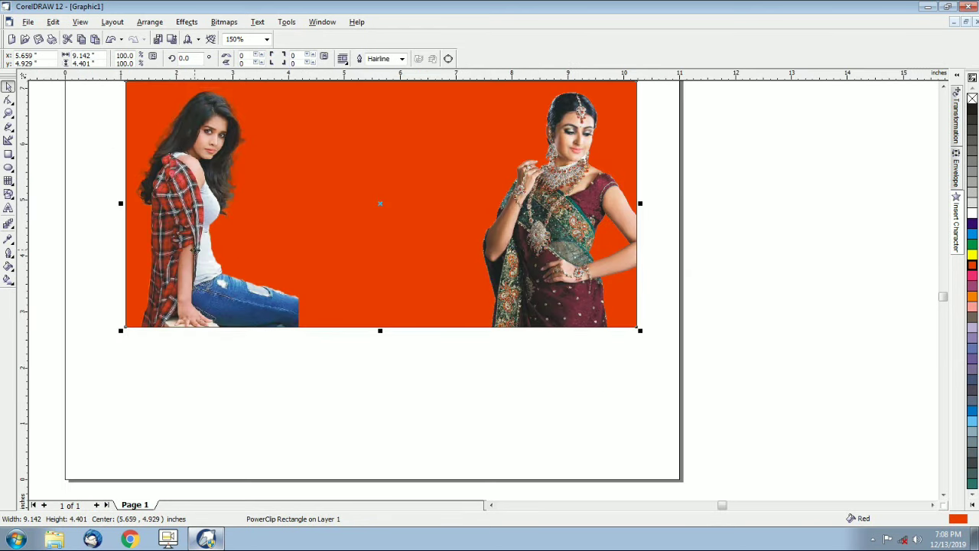
scroll(203, 163, up, 1)
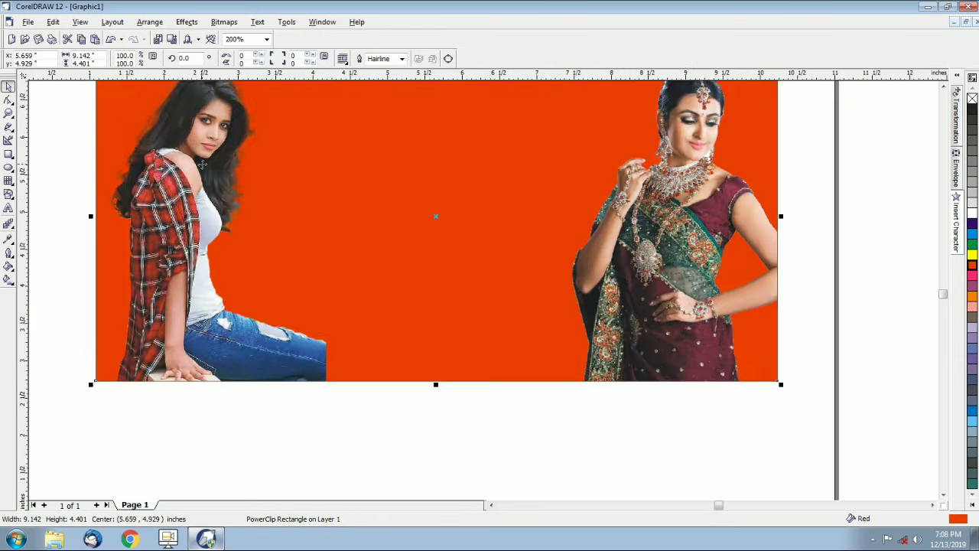
scroll(49, 250, up, 1)
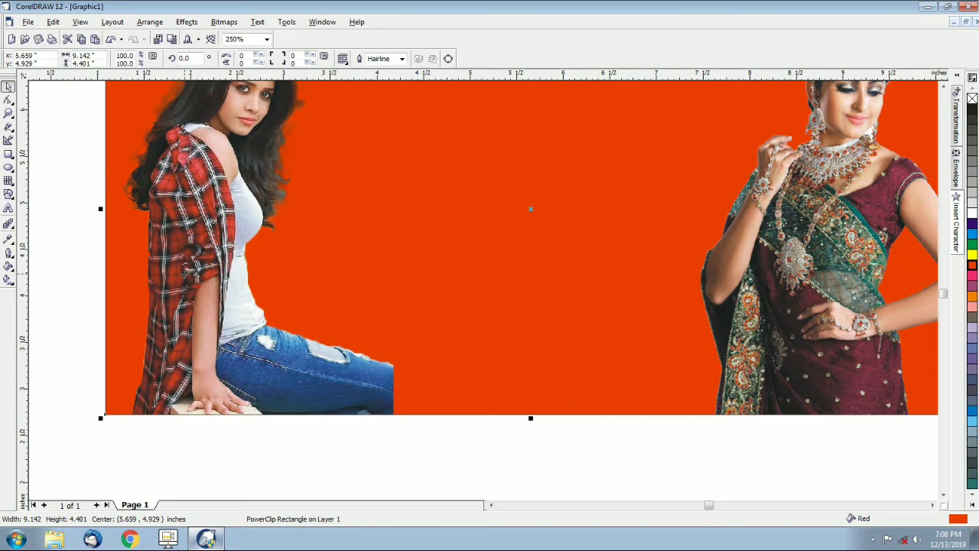
click(185, 273)
ctrl+click(186, 256)
click(146, 260)
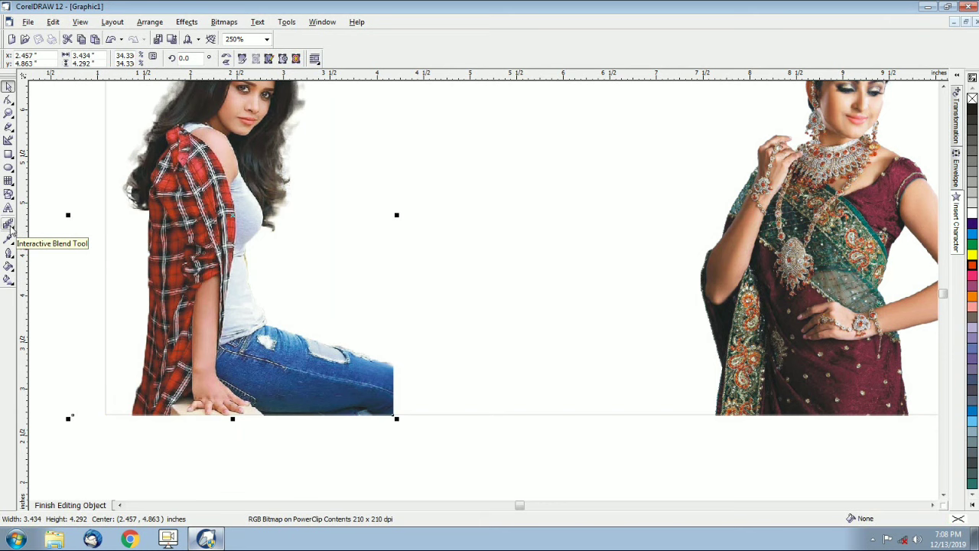
Apply a linear interactive transparency to the jeans photo, fading it downward from the waist to just above the rectangle's bottom edge
click(9, 225)
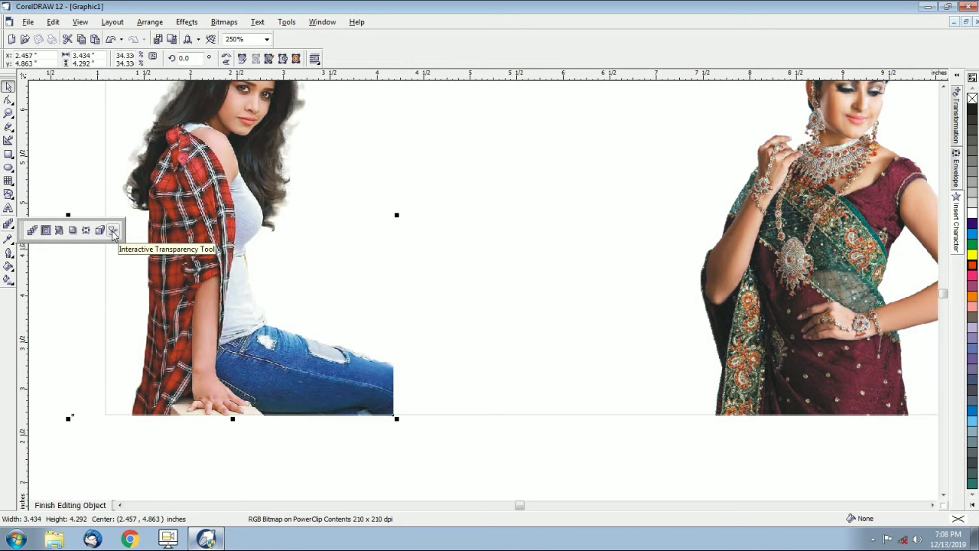
click(113, 230)
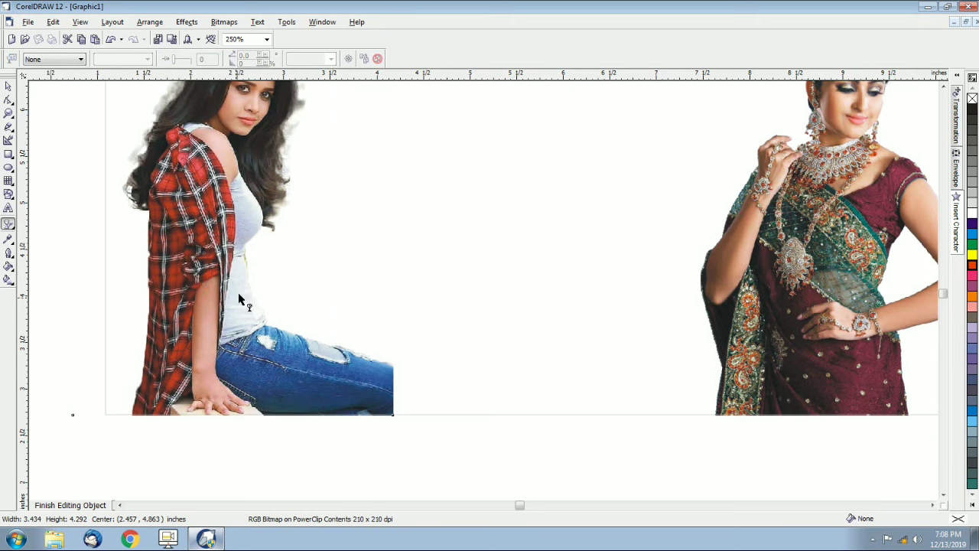
drag(236, 298, 235, 409)
drag(235, 297, 234, 285)
drag(235, 408, 235, 385)
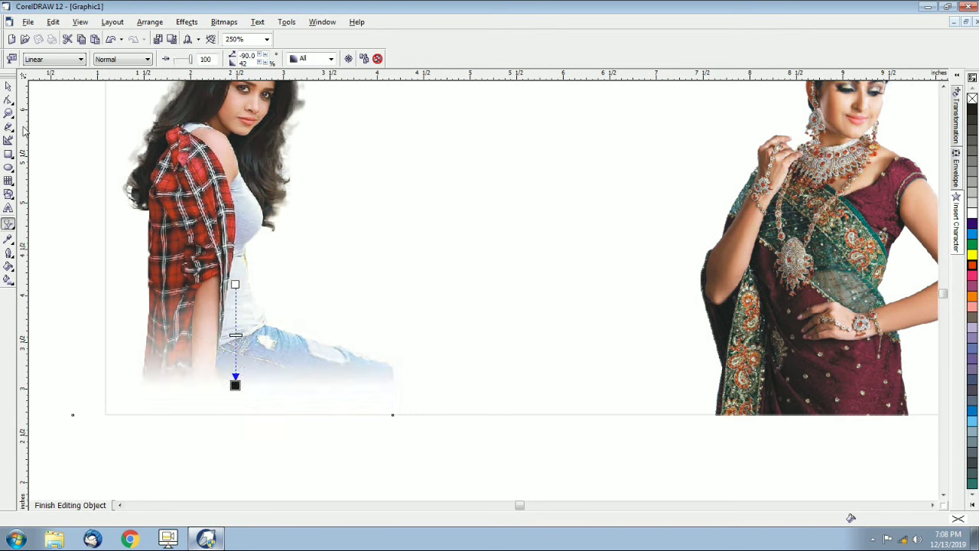
Select the saree photo and apply a linear interactive transparency that fades downward from the waist
click(783, 298)
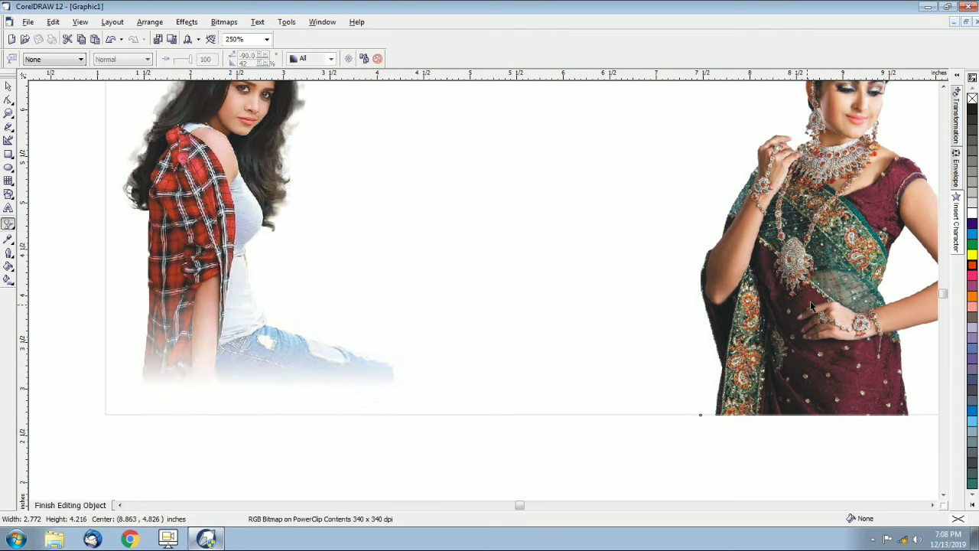
click(932, 505)
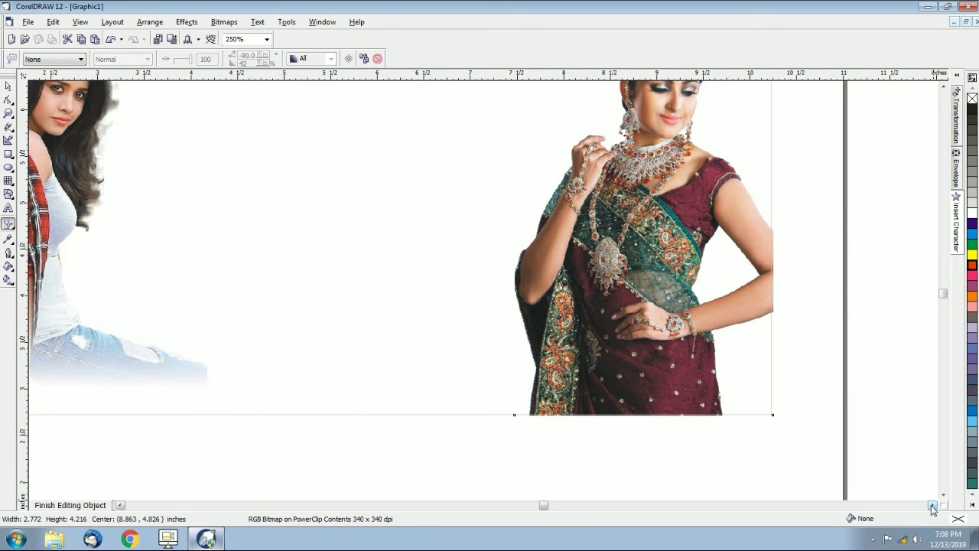
click(6, 225)
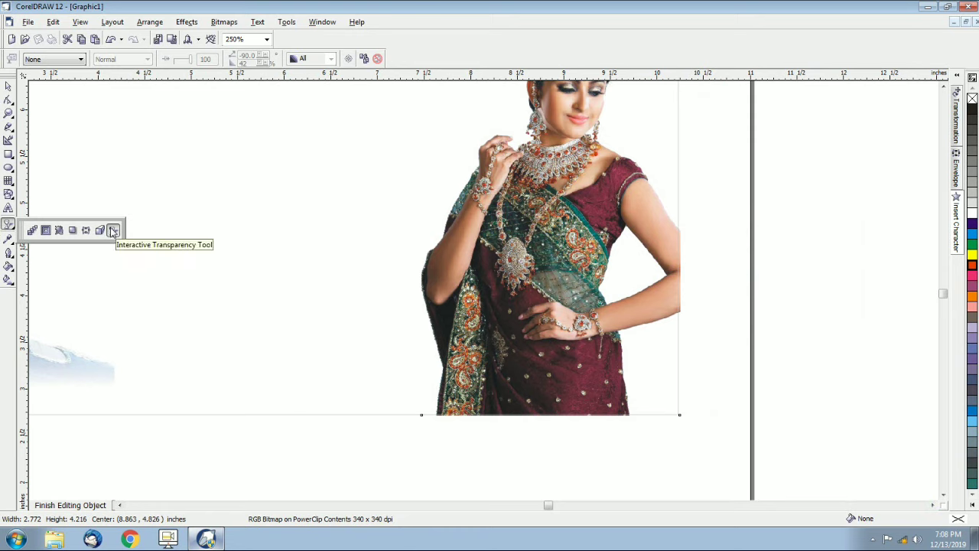
click(546, 297)
drag(547, 288, 548, 398)
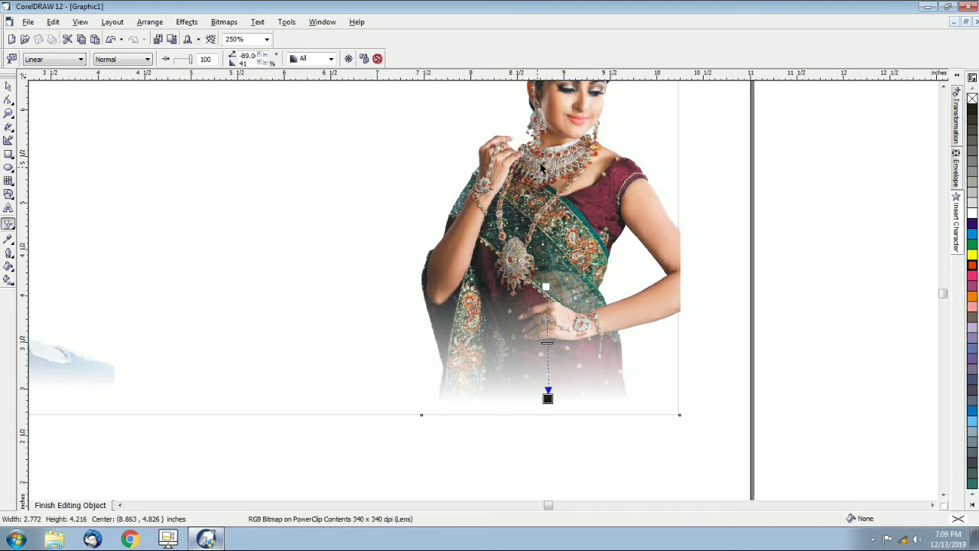
Try other linear transparency directions on the saree photo: upward at the neck, toward its right edge, and toward its left edge
drag(537, 167, 536, 127)
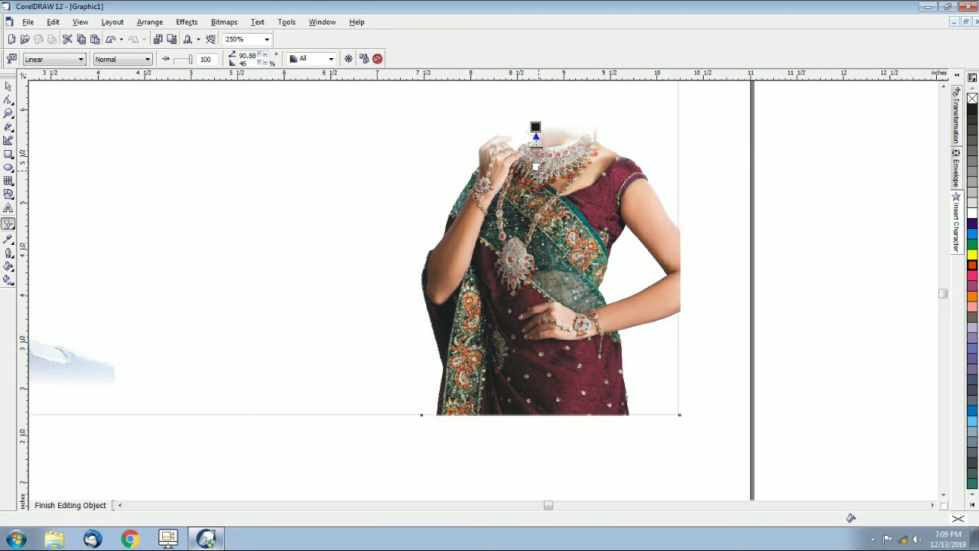
drag(614, 224, 659, 233)
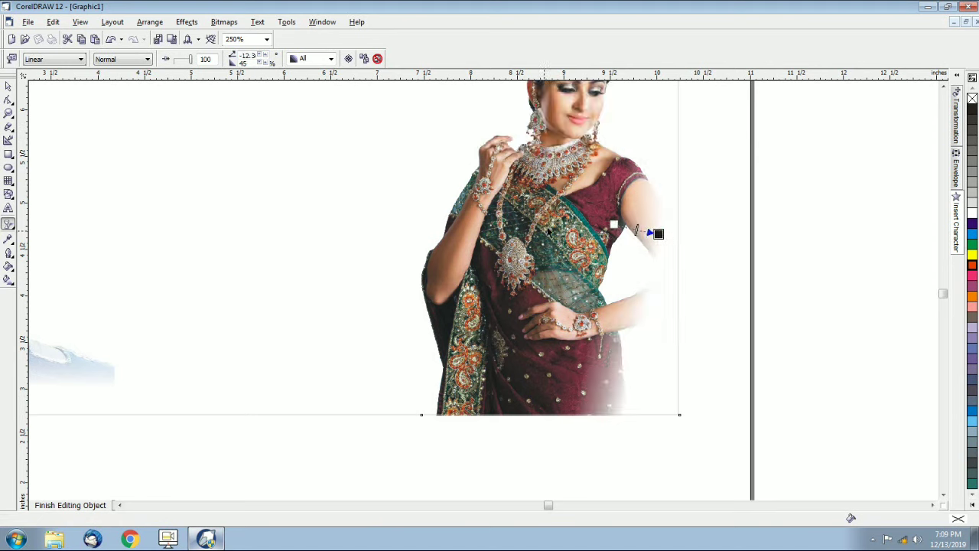
drag(543, 229, 446, 230)
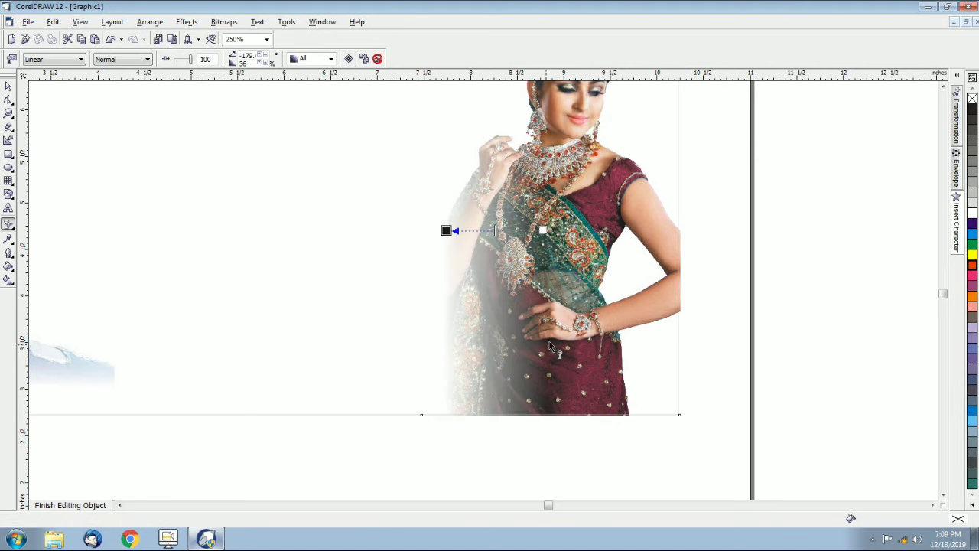
Redirect the saree photo's linear transparency downward, fading from the hand at the waist to the rectangle's bottom edge
drag(545, 344, 544, 315)
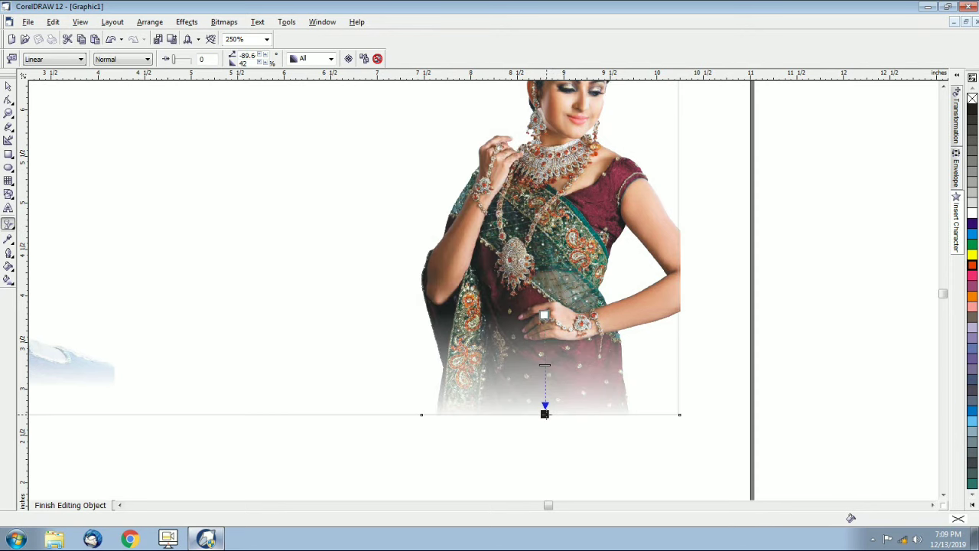
Raise the end of the saree photo's transparency slightly above the rectangle's bottom edge and finish editing the PowerClip contents
drag(545, 414, 544, 395)
key(space)
ctrl+click(743, 302)
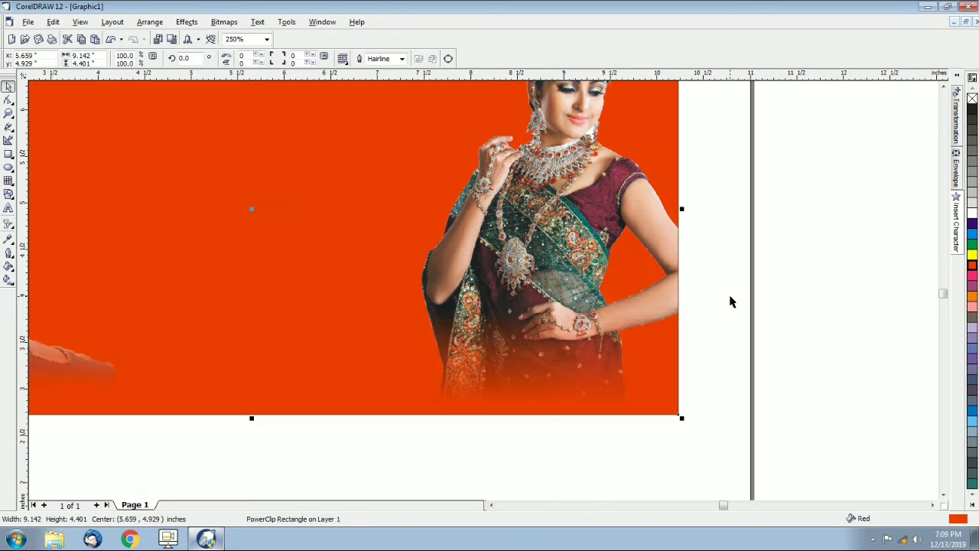
scroll(728, 298, down, 1)
scroll(726, 301, down, 1)
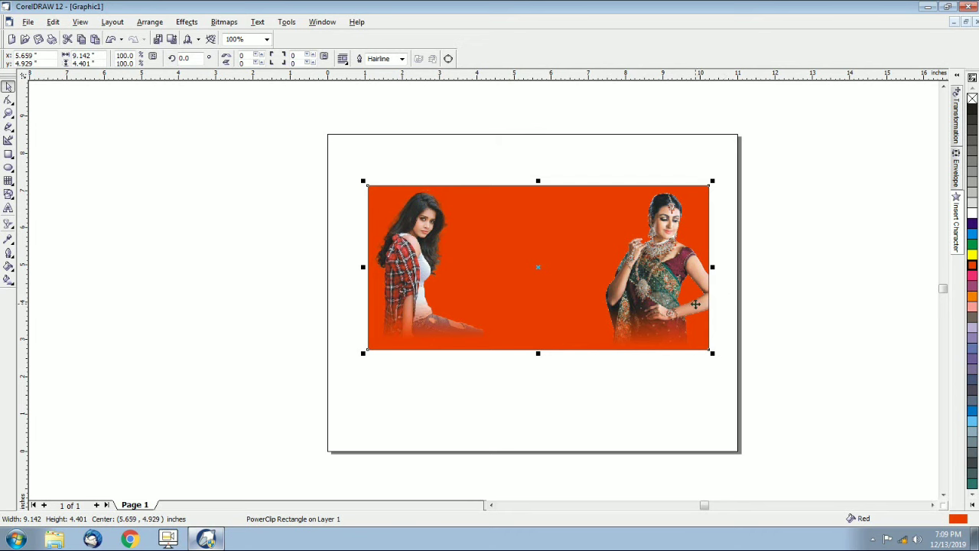
Reopen the PowerClip contents and shift the jeans photo's linear transparency upward, fading from just below the chest to the thighs
scroll(695, 304, up, 1)
ctrl+click(290, 301)
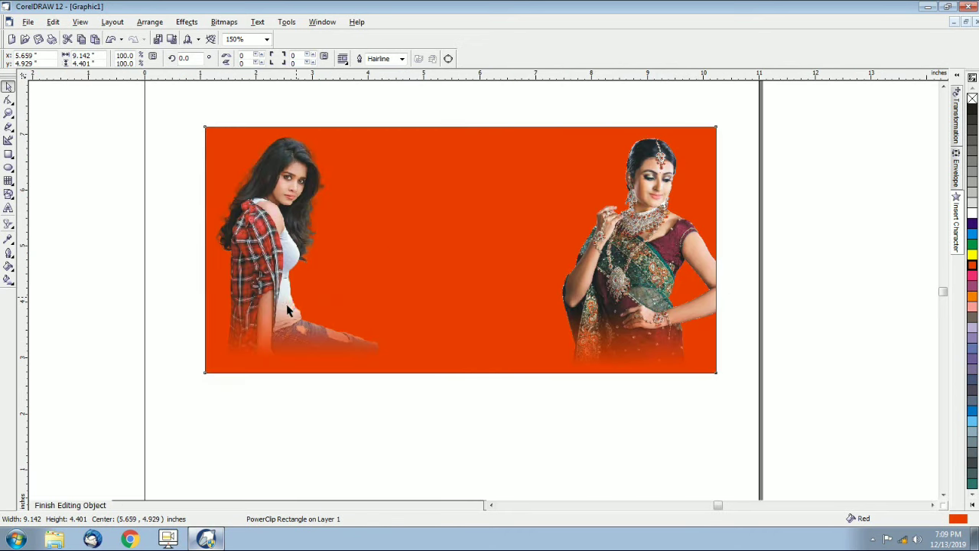
scroll(279, 310, up, 1)
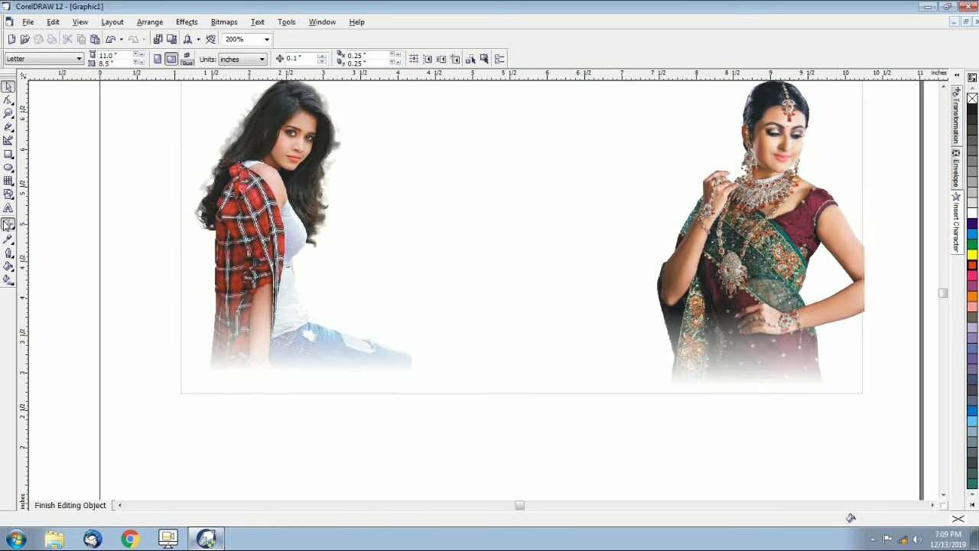
click(8, 223)
drag(285, 291, 284, 370)
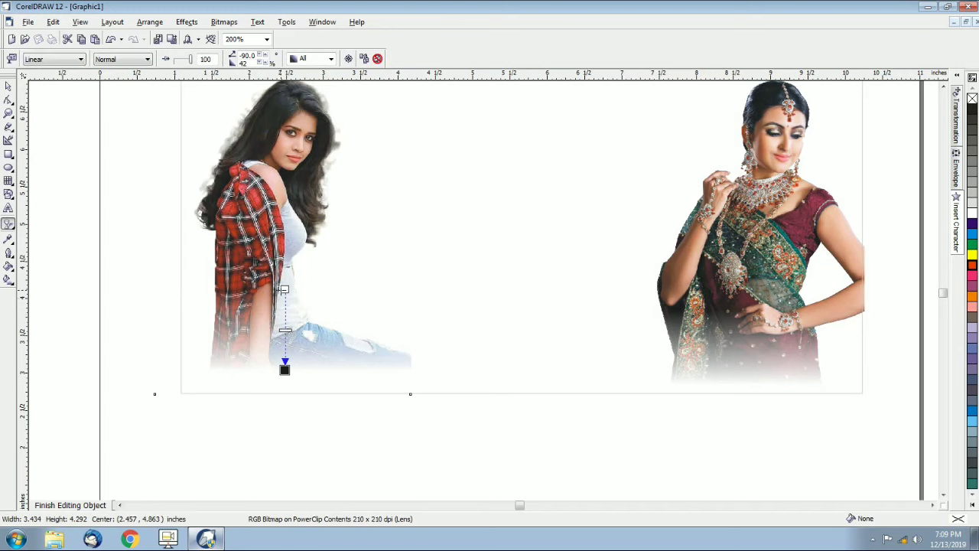
drag(284, 290, 284, 251)
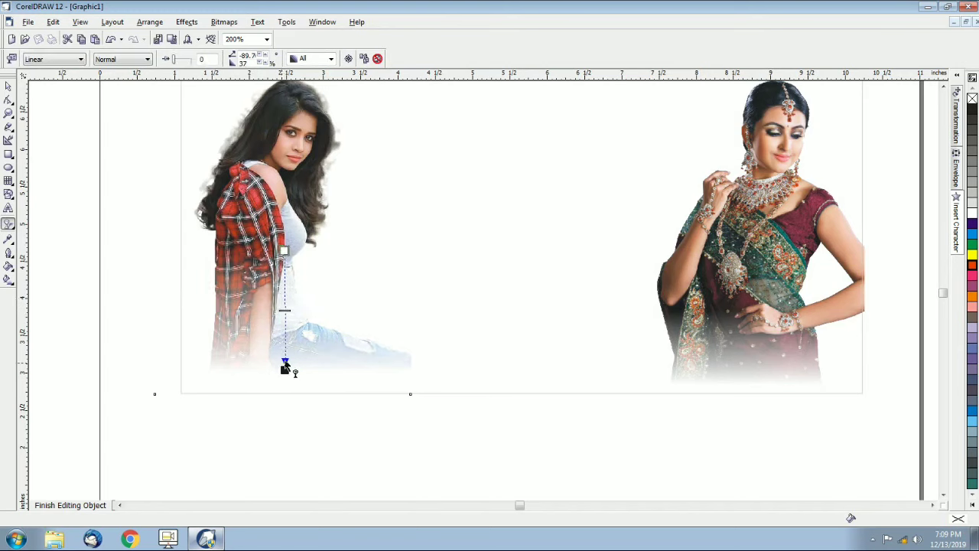
drag(285, 370, 284, 336)
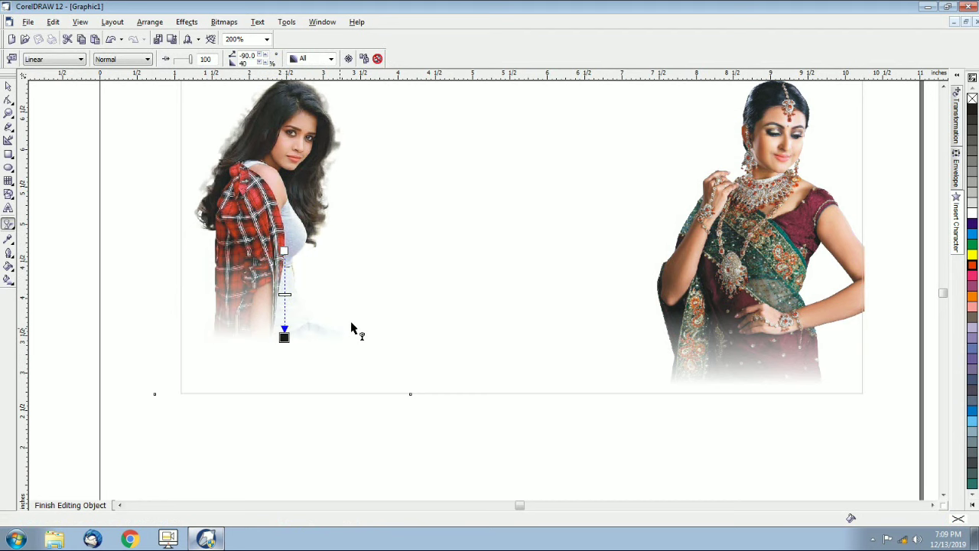
Shift the saree photo's transparency upward, starting beside the pendant and ending just below the hand, and finish editing the PowerClip contents
click(762, 243)
drag(755, 314, 755, 276)
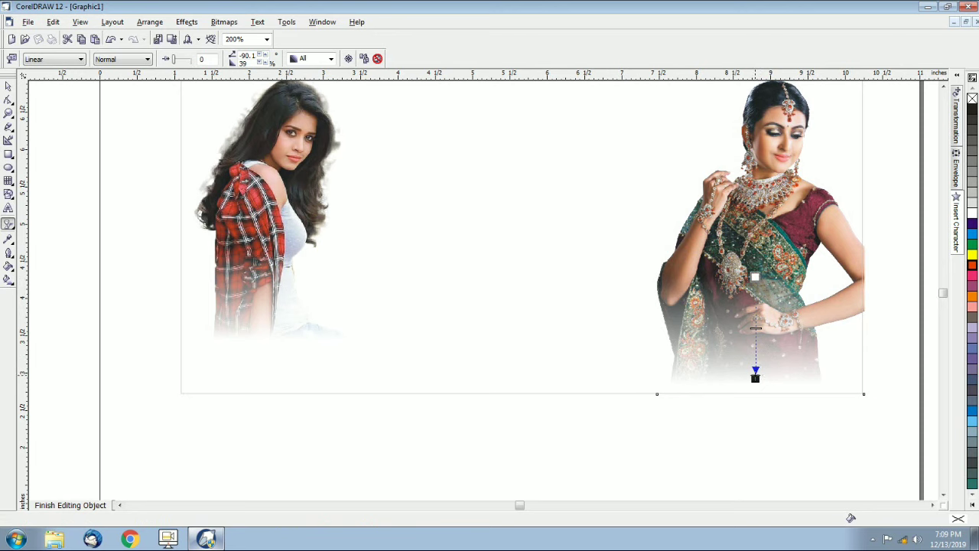
drag(755, 376, 756, 347)
key(space)
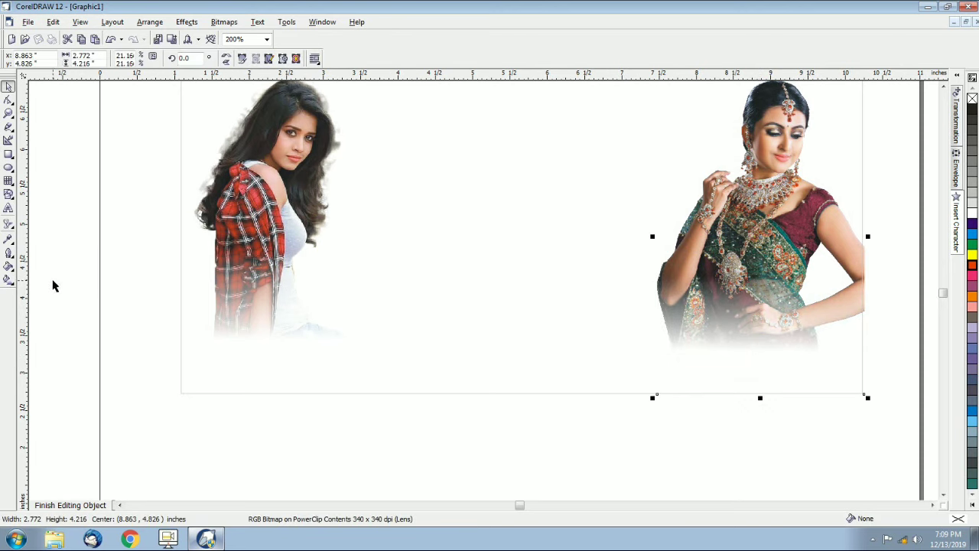
click(85, 503)
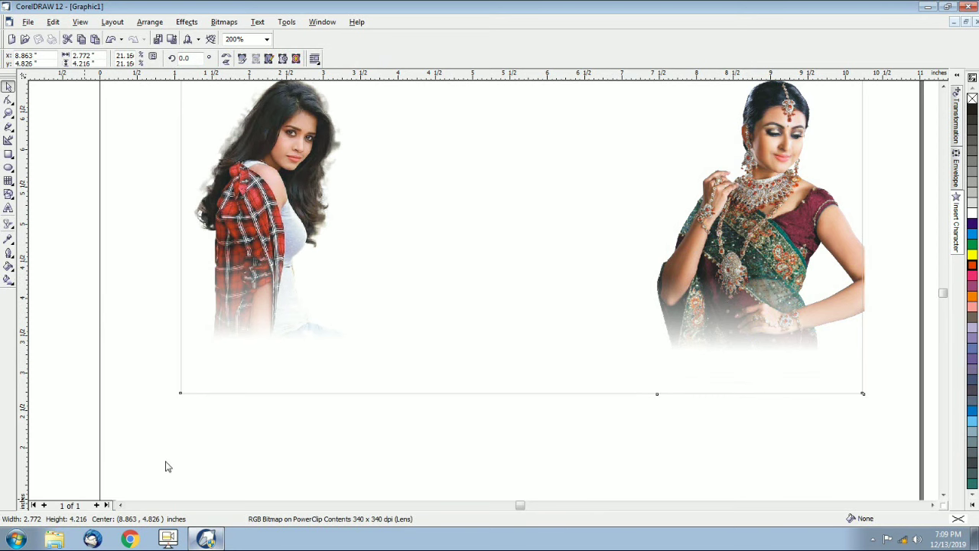
click(195, 426)
scroll(190, 400, down, 2)
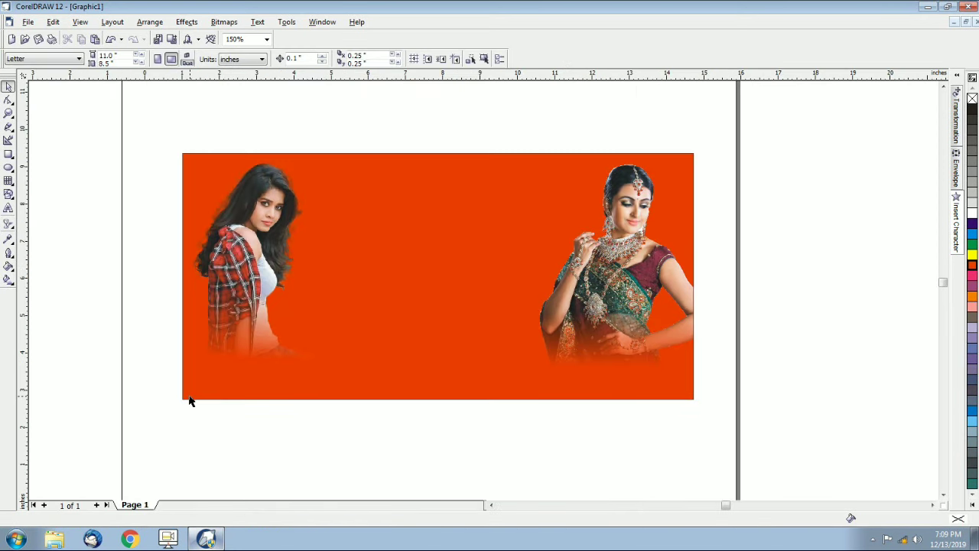
scroll(302, 396, up, 1)
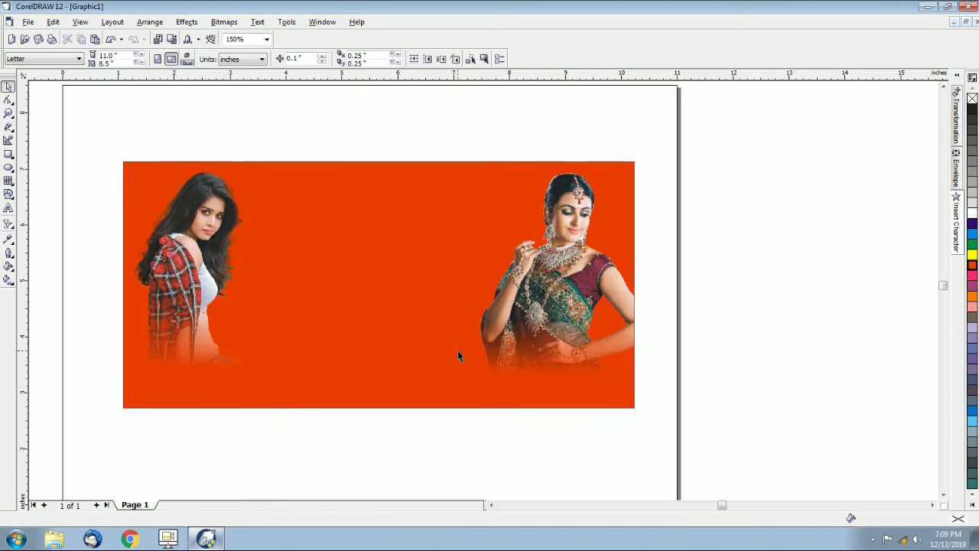
Try a black fill on the banner rectangle and restore its red fill
click(426, 222)
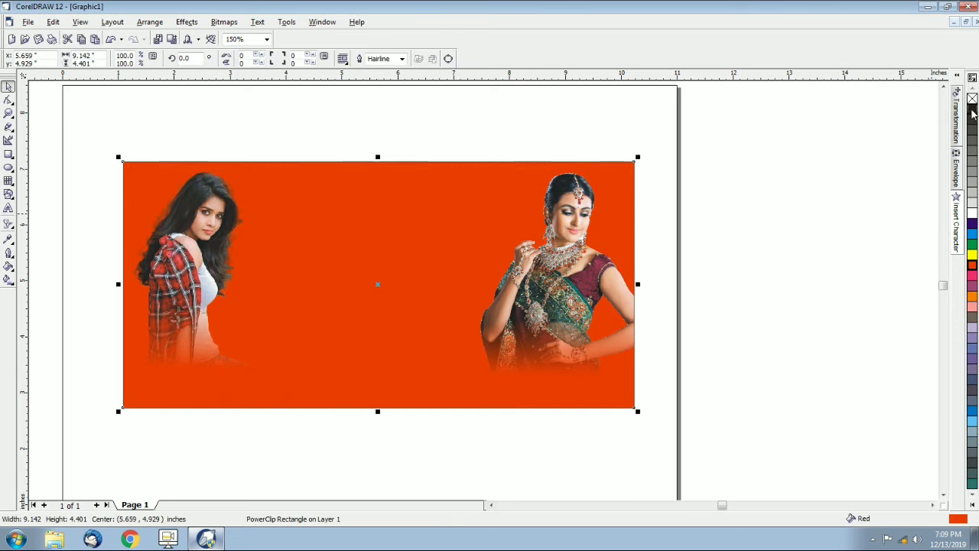
click(973, 110)
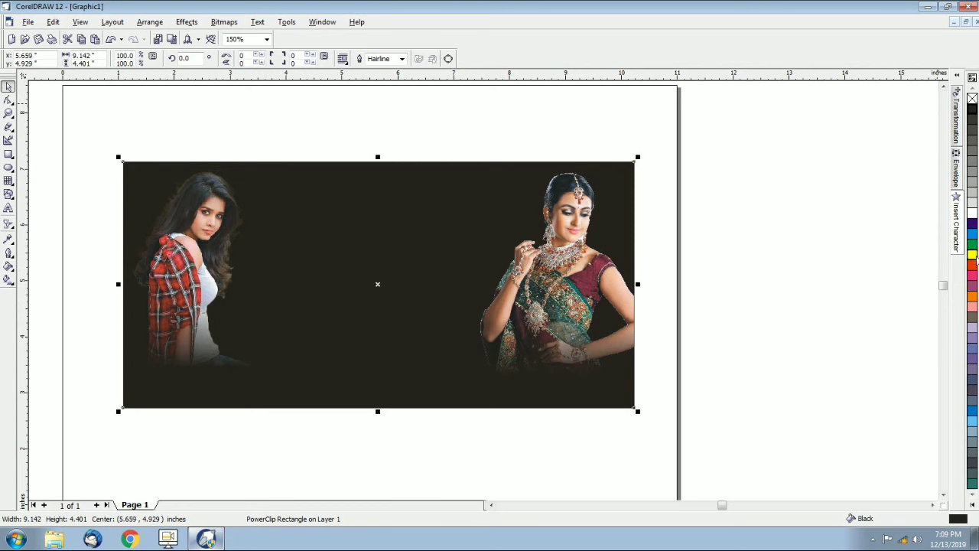
click(972, 265)
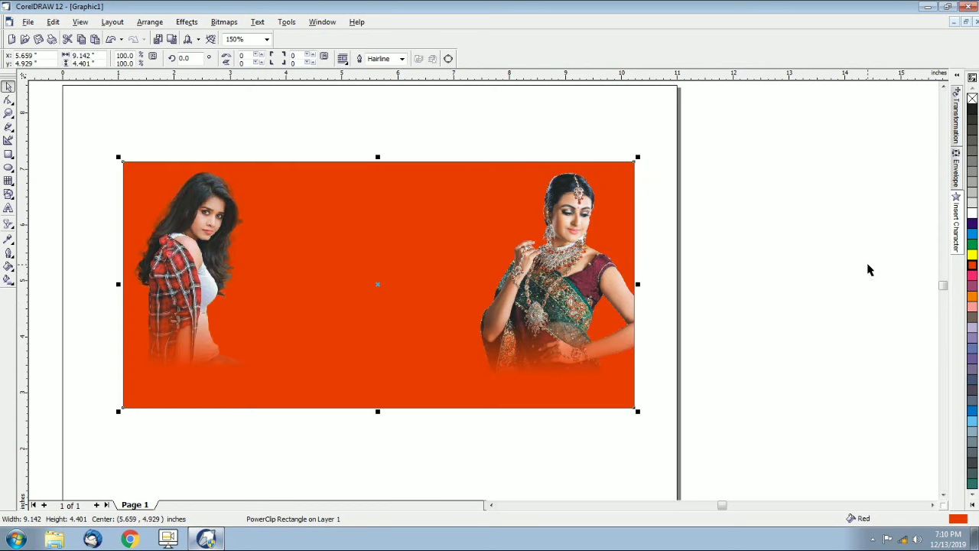
Examine how the lower edges of both photos blend into the banner's background
scroll(210, 373, up, 2)
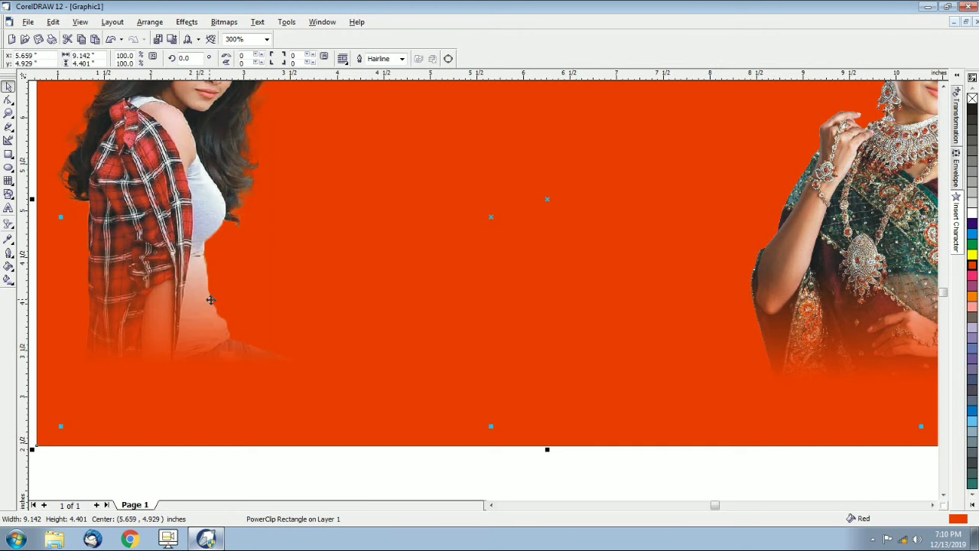
scroll(189, 323, down, 2)
scroll(148, 314, up, 1)
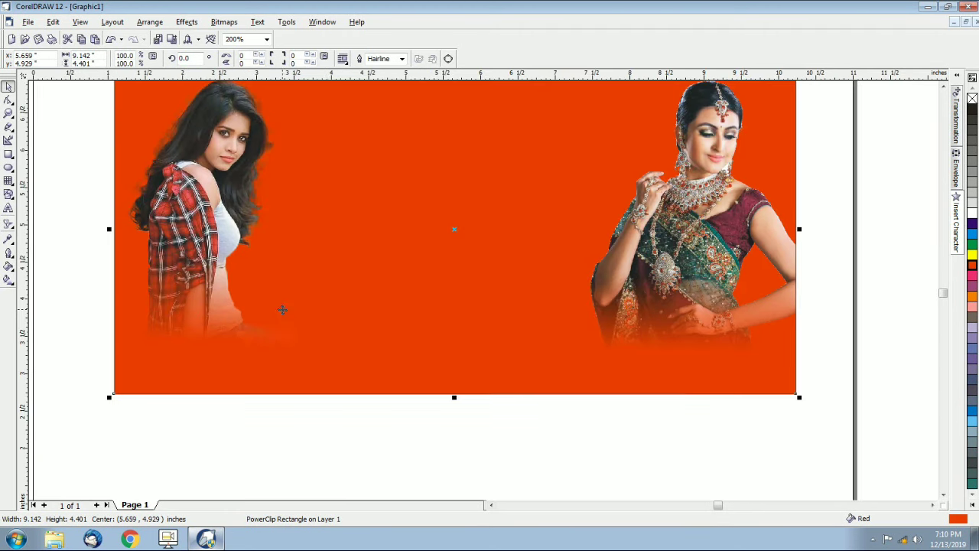
scroll(776, 323, up, 1)
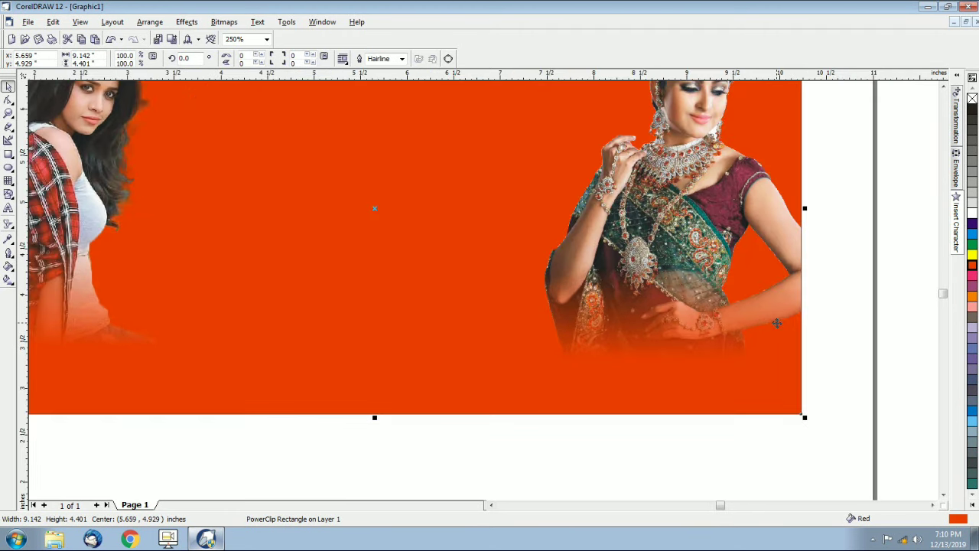
scroll(778, 322, down, 1)
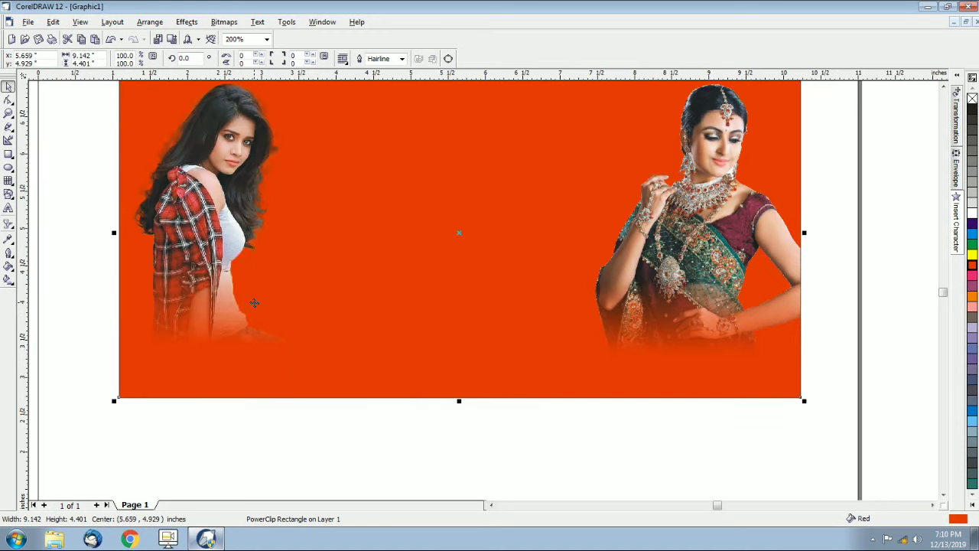
scroll(193, 293, up, 1)
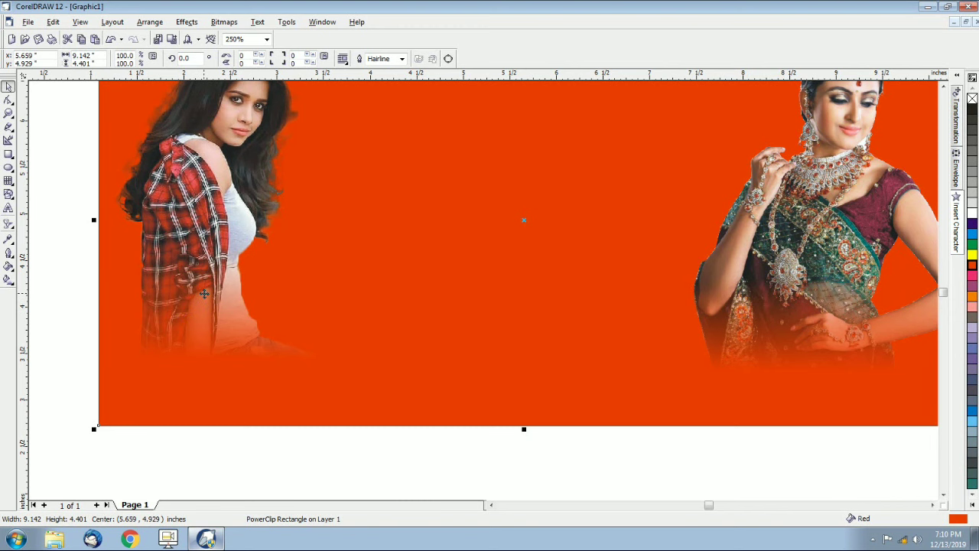
scroll(205, 293, down, 1)
scroll(205, 293, up, 2)
scroll(204, 293, down, 1)
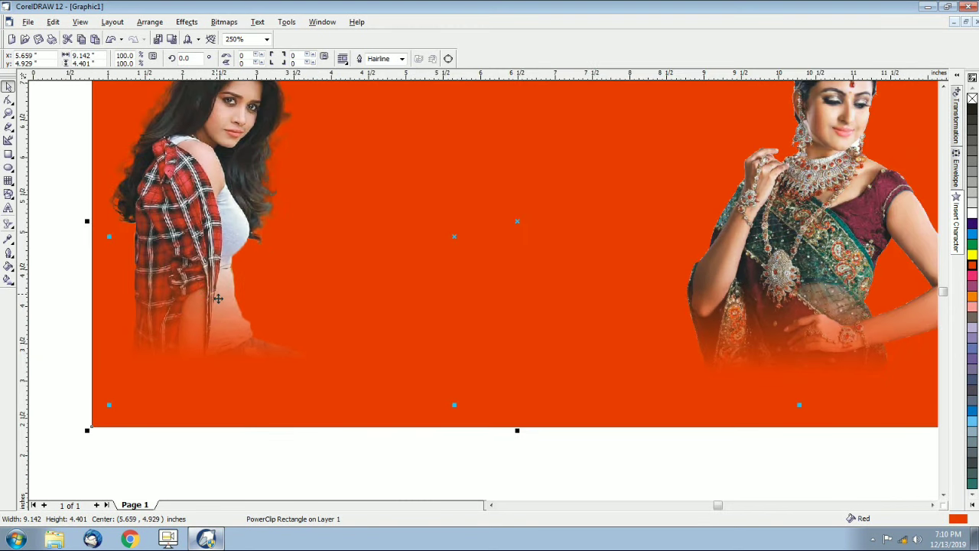
scroll(215, 297, down, 2)
scroll(249, 330, up, 1)
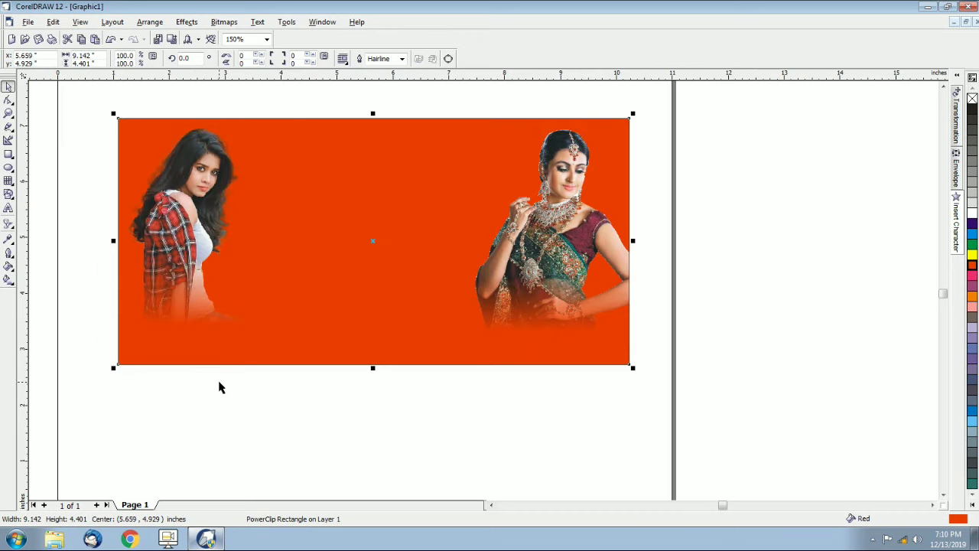
Add the artistic text "TECH JALIYA CHANNEL ME APKA WELCOME" near the lower edge of the banner
click(219, 387)
key(F8)
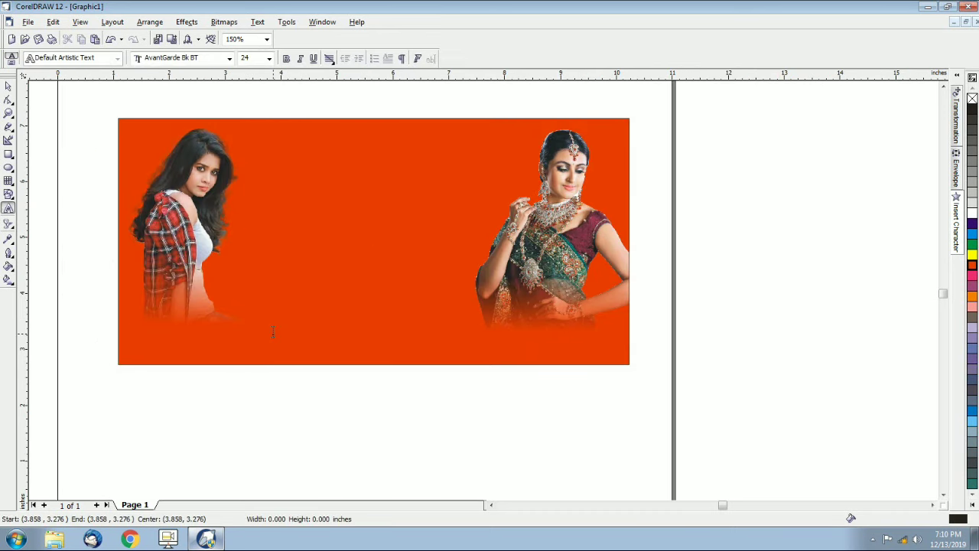
click(274, 327)
text(TE)
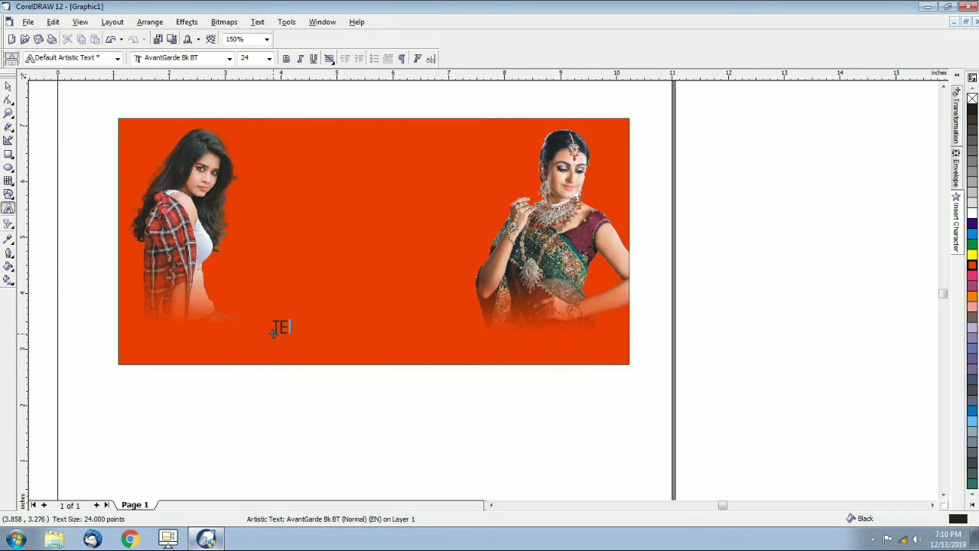
text(CH JALIYA)
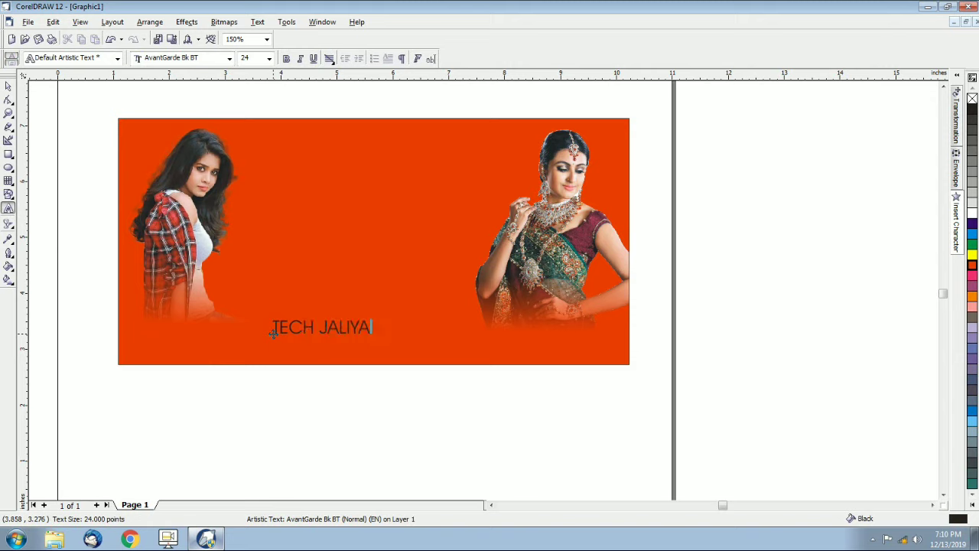
key(ctrl+space)
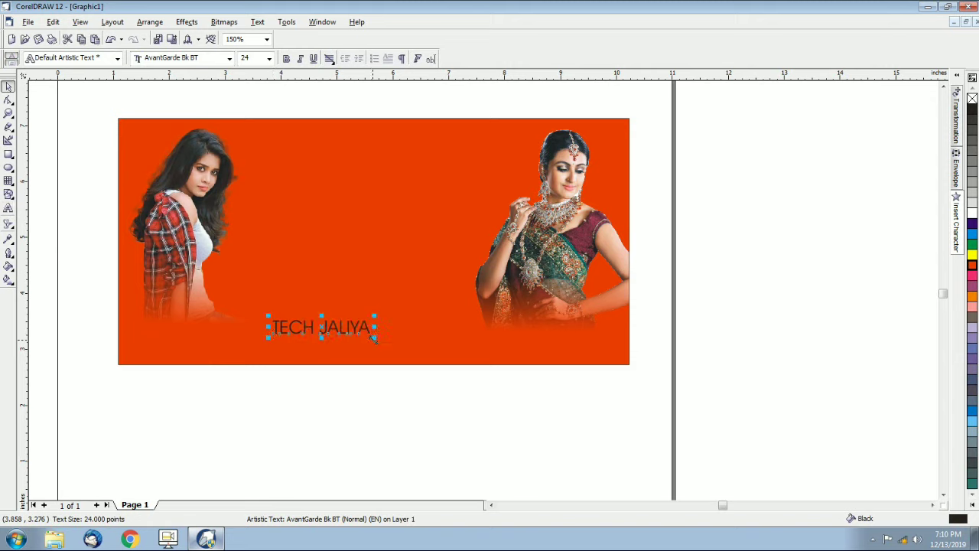
key(F8)
text(C)
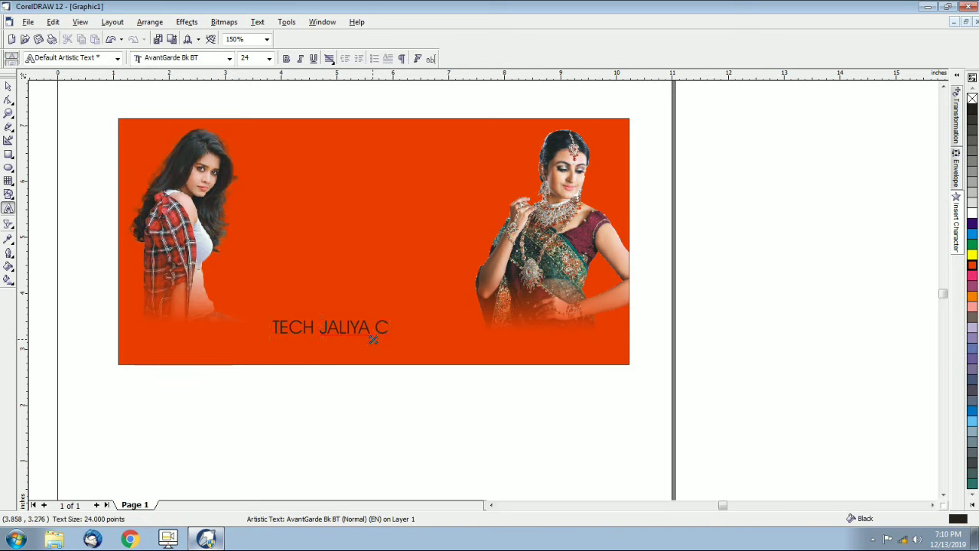
text(HANNEL )
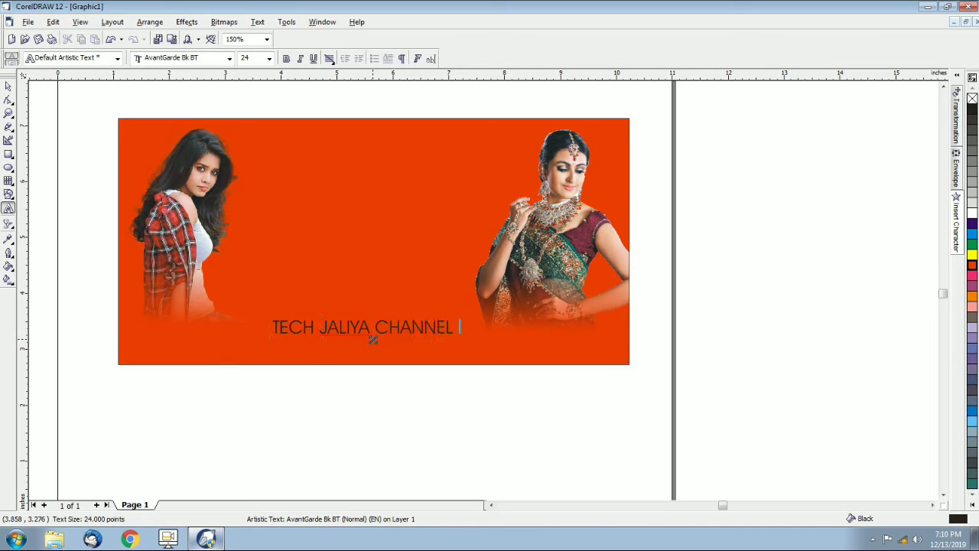
text(ME APKA WEL)
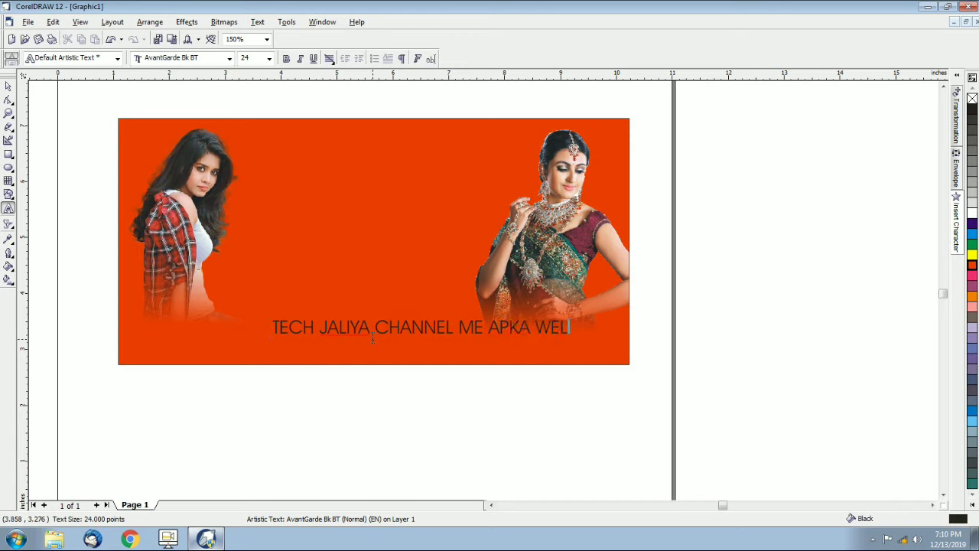
text(COME)
key(ctrl+space)
Move the text into the strip below the photos, make it bold and white, and enlarge it to about 32 pt across the banner
drag(420, 326, 339, 343)
key(ctrl+b)
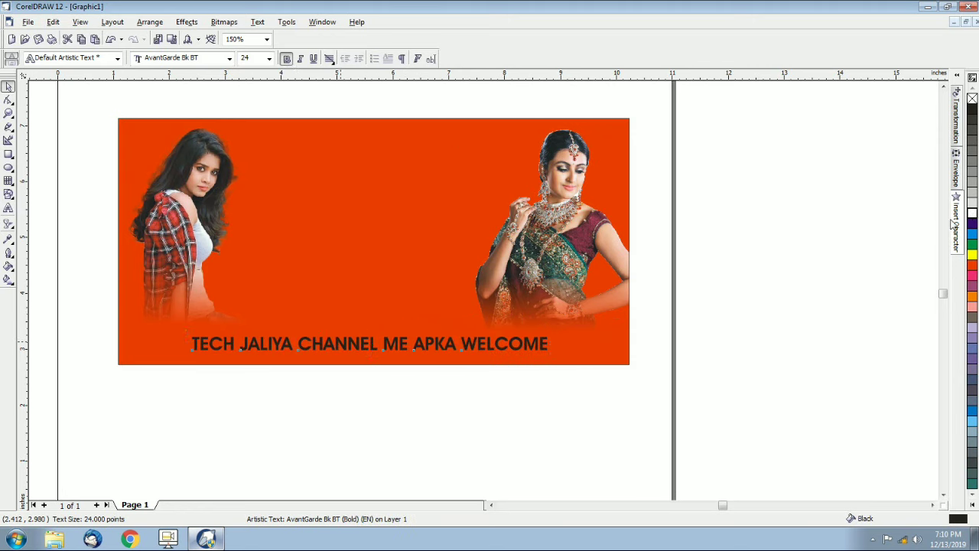
click(972, 214)
drag(552, 353, 613, 376)
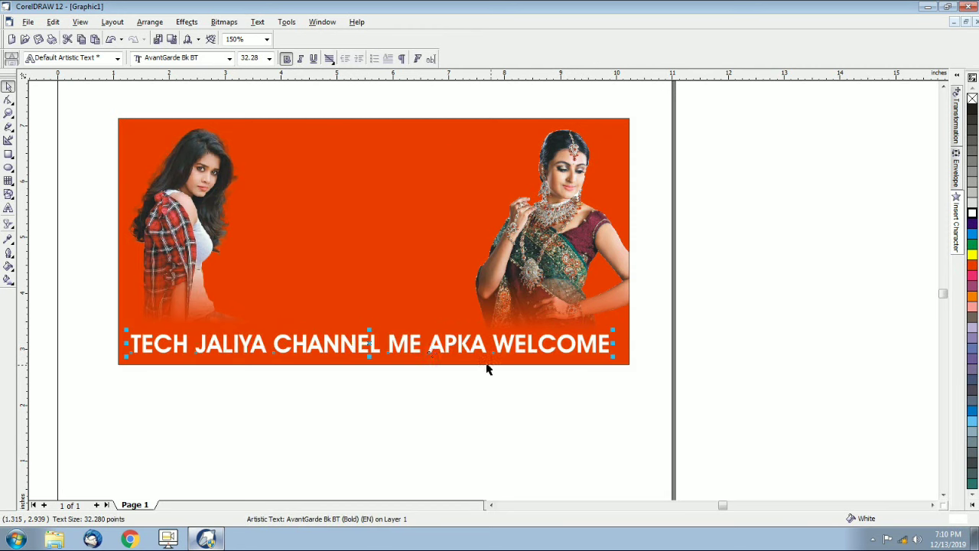
click(437, 404)
click(414, 342)
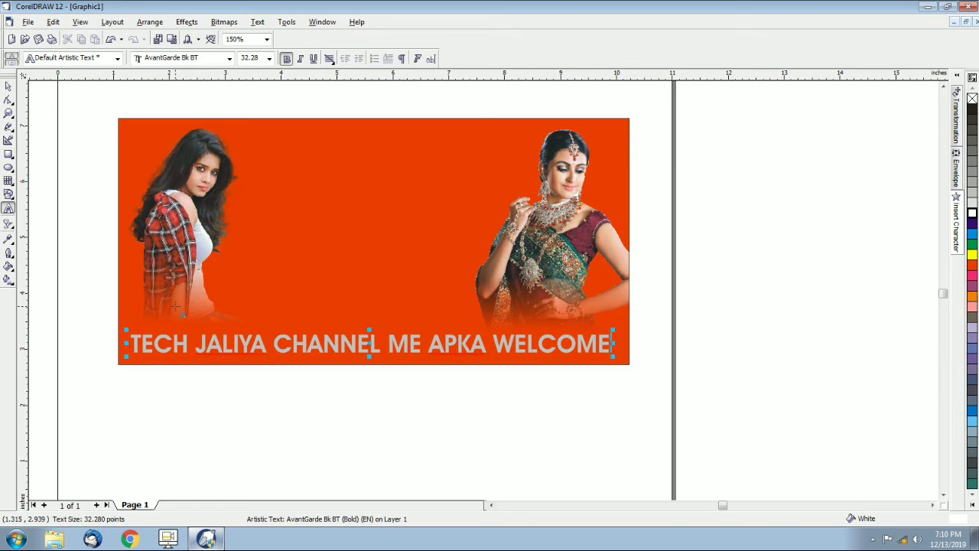
click(8, 86)
drag(335, 358, 337, 311)
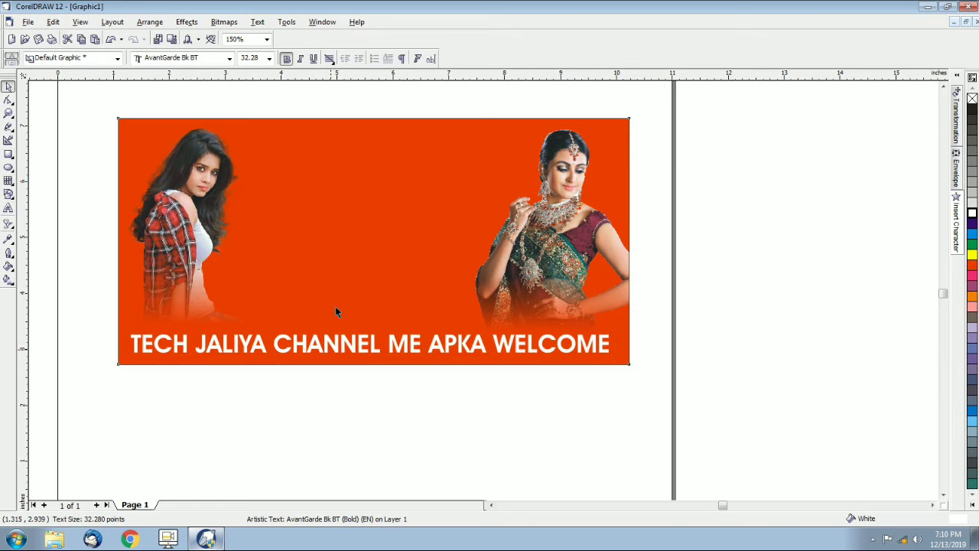
key(ctrl+z)
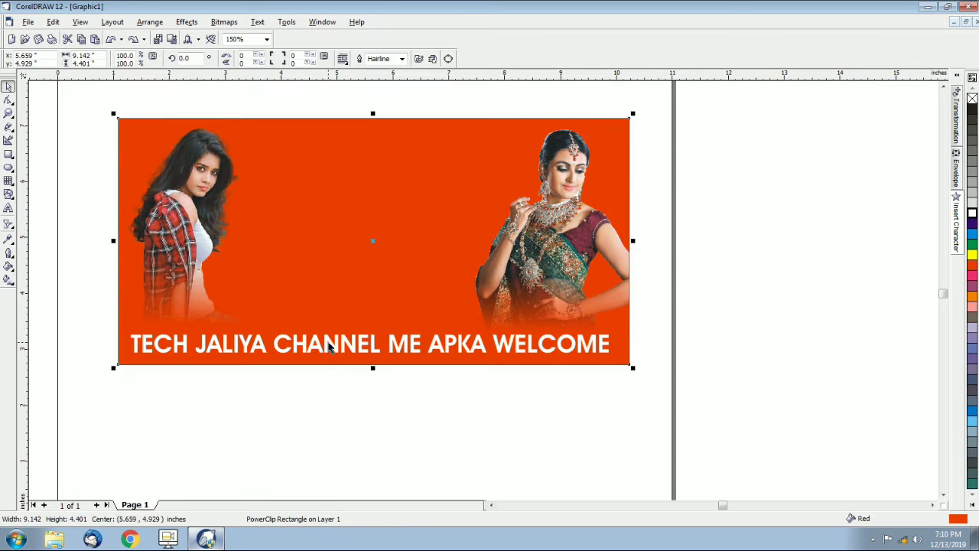
Duplicate the white welcome text upward and position the copy to start just beside the first photo, in the banner's upper half
drag(330, 347, 337, 210)
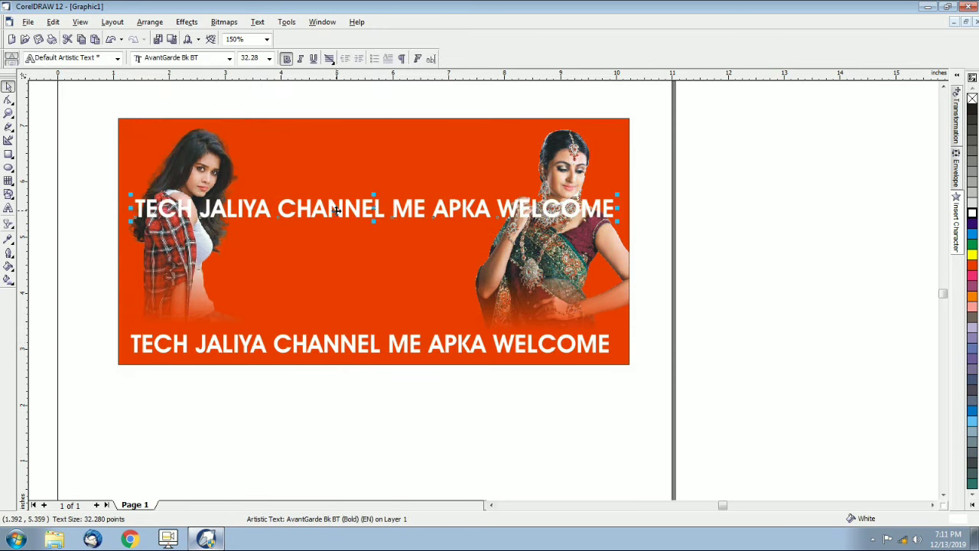
scroll(333, 207, up, 1)
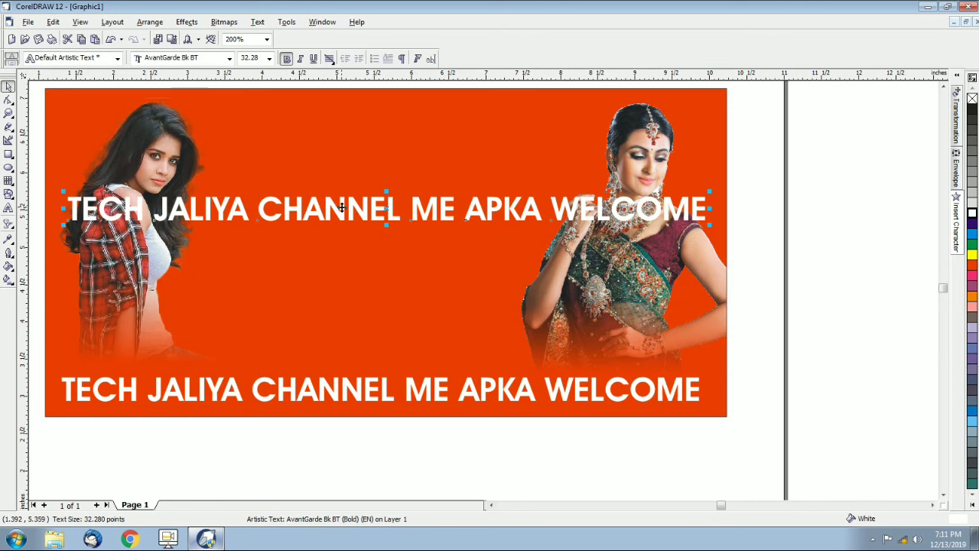
drag(342, 207, 494, 194)
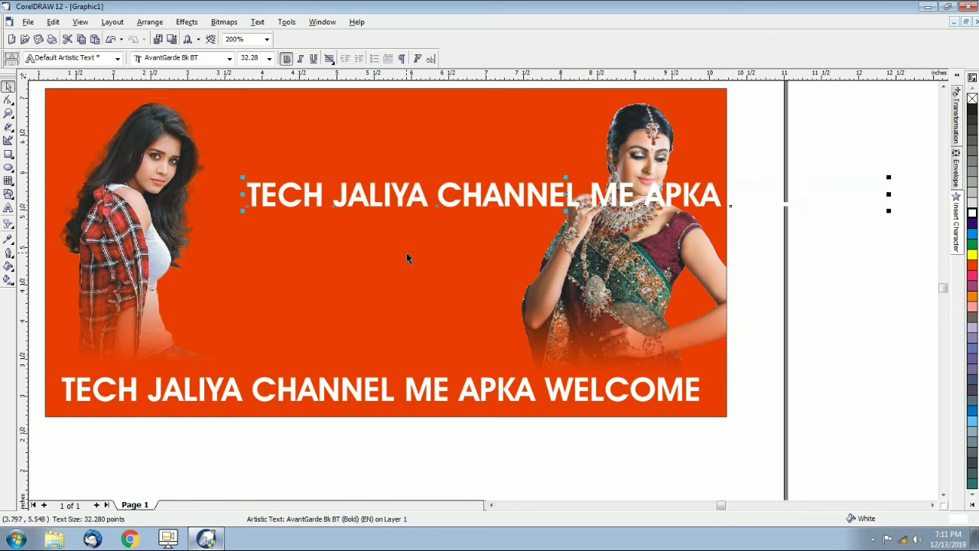
scroll(406, 255, down, 1)
Replace the copied text with "BANNER", enlarge it to about 58.7 pt, and place it in the upper gap between the photos
double_click(400, 206)
key(ctrl+a)
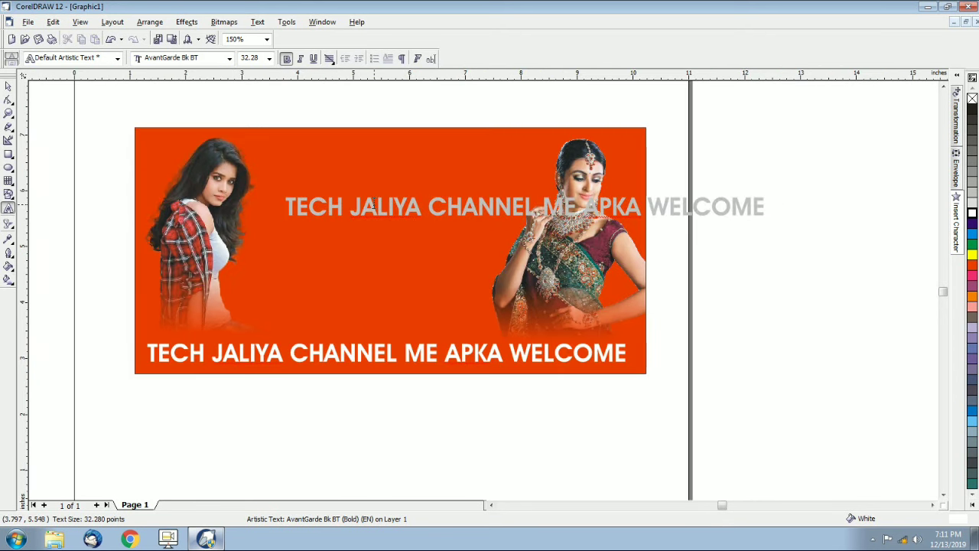
key(ctrl+a)
text(BA)
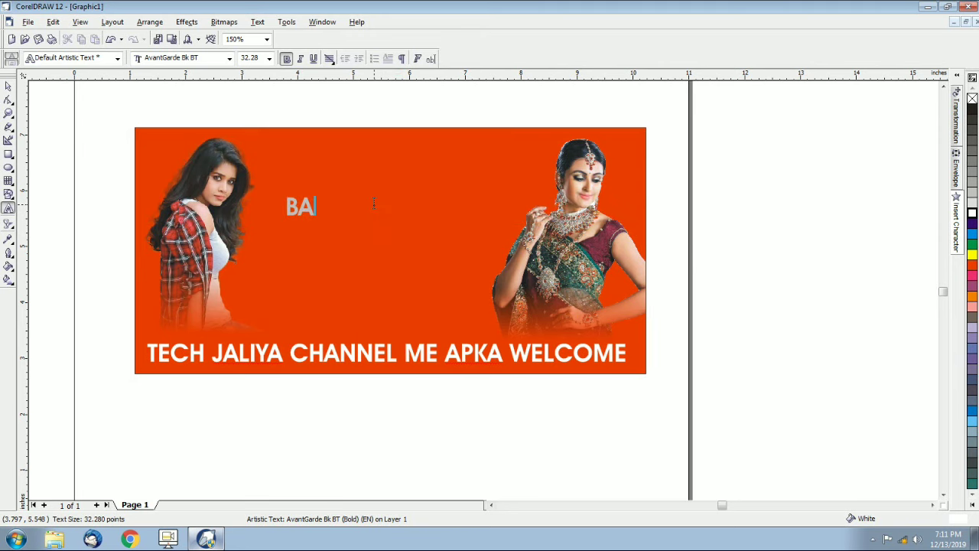
text(NNER)
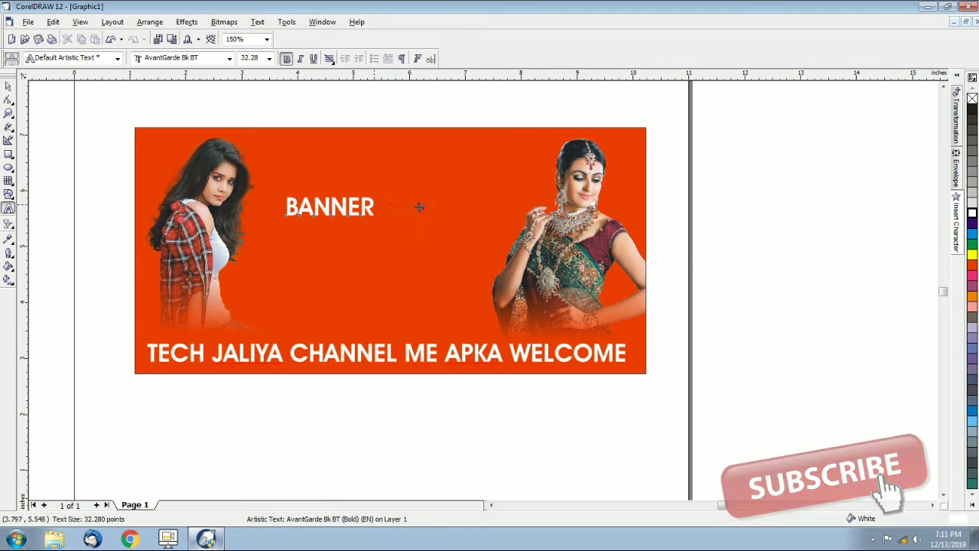
key(ctrl+space)
drag(378, 220, 414, 236)
drag(361, 198, 398, 169)
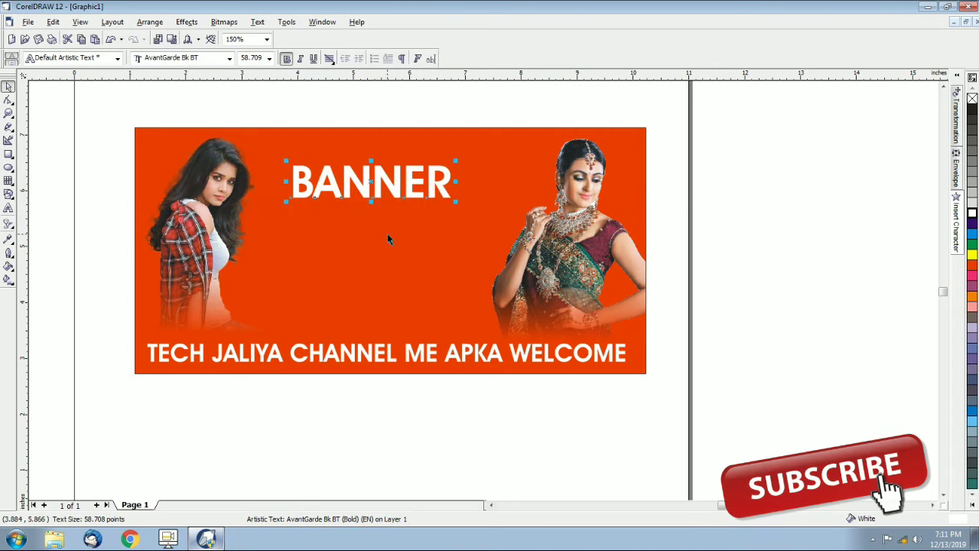
click(730, 199)
Replace the "BANNER" text between the photos with "SUBSCRIBE"
click(381, 186)
double_click(393, 183)
key(ctrl+a)
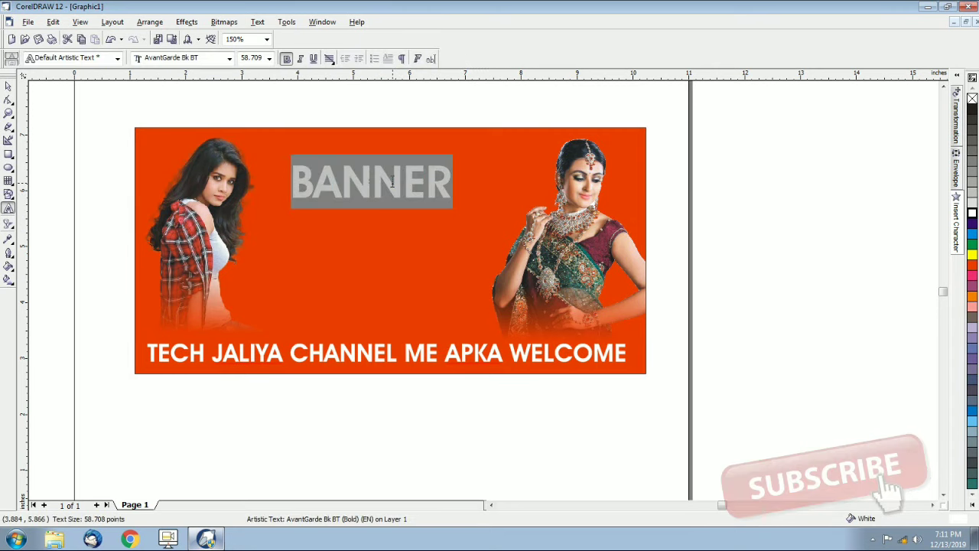
text(SUBC)
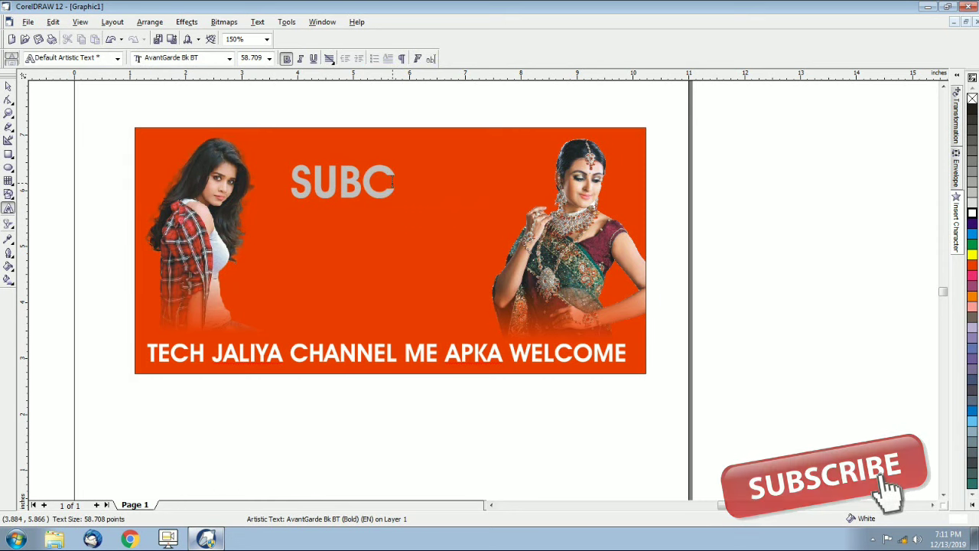
key(BackSpace)
text(S)
text(CRIBE)
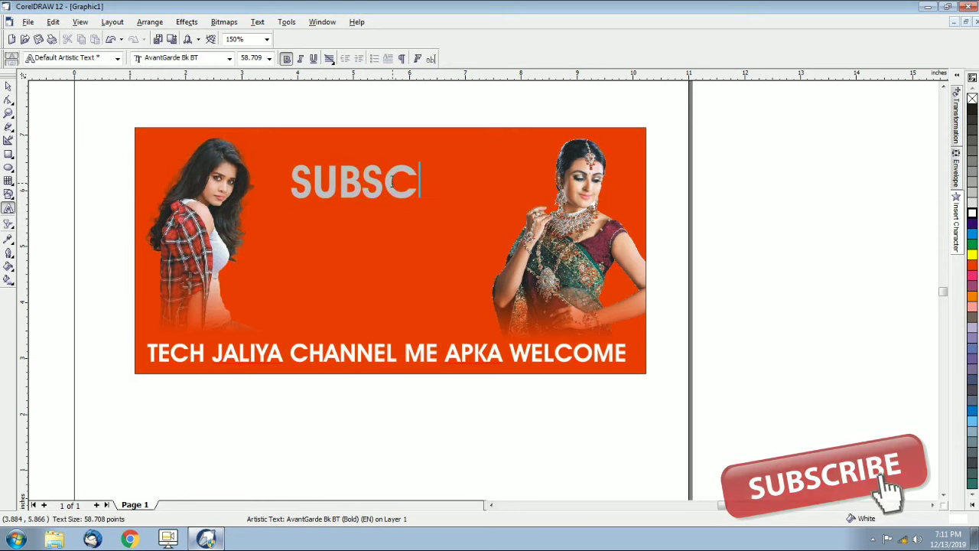